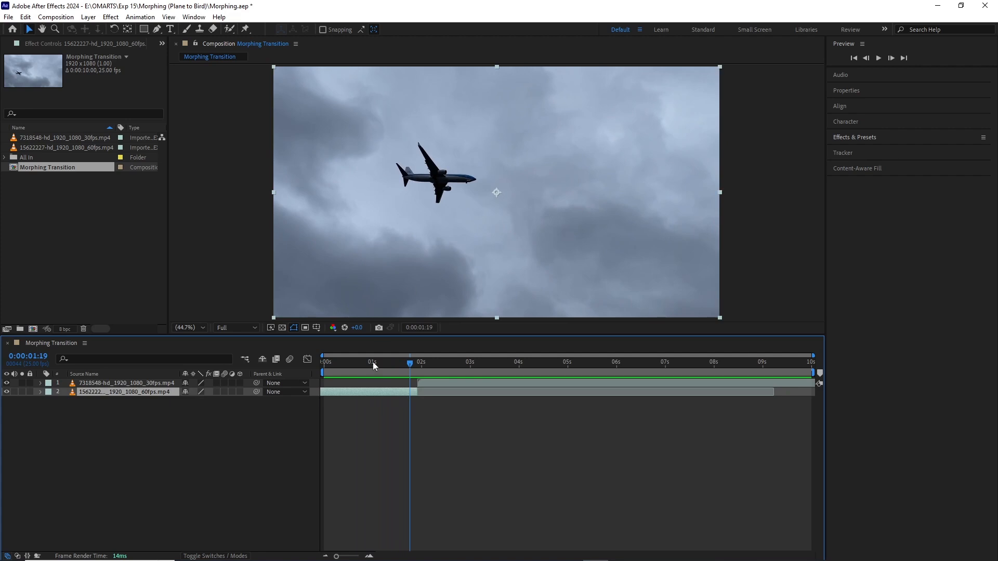
- Flip the bird clip 7318548-hd_1920_1080_30fps.mp4 horizontally
{"action": "mouse_move", "coordinate": [409, 364]}
{"action": "left_mouse_down"}
{"action": "mouse_move", "coordinate": [491, 363]}
{"action": "mouse_move", "coordinate": [409, 370]}
{"action": "mouse_move", "coordinate": [442, 371]}
{"action": "mouse_move", "coordinate": [422, 373]}
{"action": "left_mouse_up"}
{"action": "left_click", "coordinate": [432, 383]}
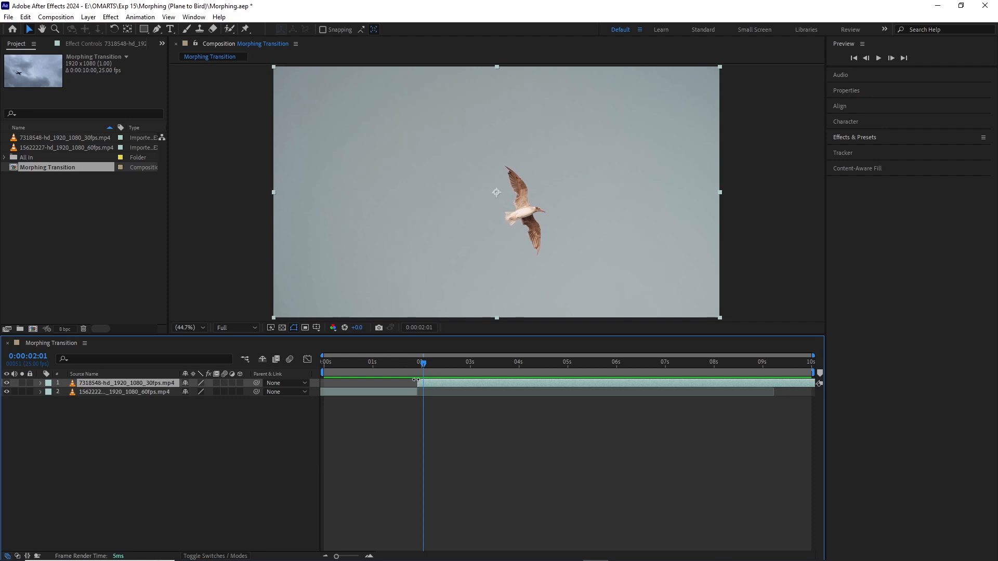
{"action": "right_click", "coordinate": [431, 382]}
{"action": "mouse_move", "coordinate": [488, 120]}
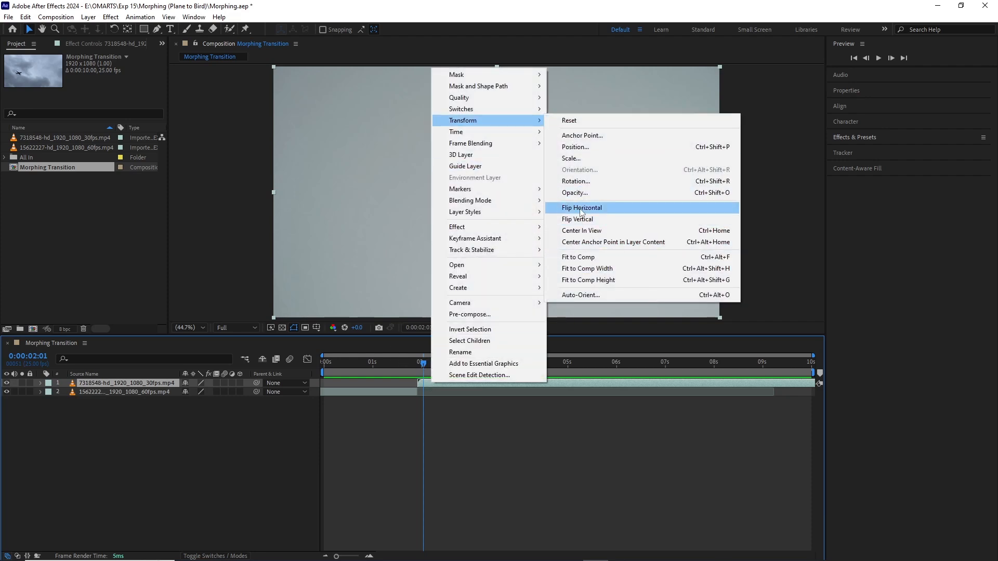
{"action": "left_click", "coordinate": [577, 208]}
- Start the bird clip one frame earlier, at 0:00:01:22, and lower its opacity to 30% so it overlays the plane
{"action": "mouse_move", "coordinate": [423, 363]}
{"action": "left_mouse_down"}
{"action": "mouse_move", "coordinate": [395, 371]}
{"action": "mouse_move", "coordinate": [484, 373]}
{"action": "mouse_move", "coordinate": [407, 383]}
{"action": "mouse_move", "coordinate": [433, 364]}
{"action": "left_mouse_up"}
{"action": "scroll", "coordinate": [413, 384], "scroll_direction": "up", "scroll_amount": 2}
{"action": "scroll", "coordinate": [435, 380], "scroll_direction": "up", "scroll_amount": 2}
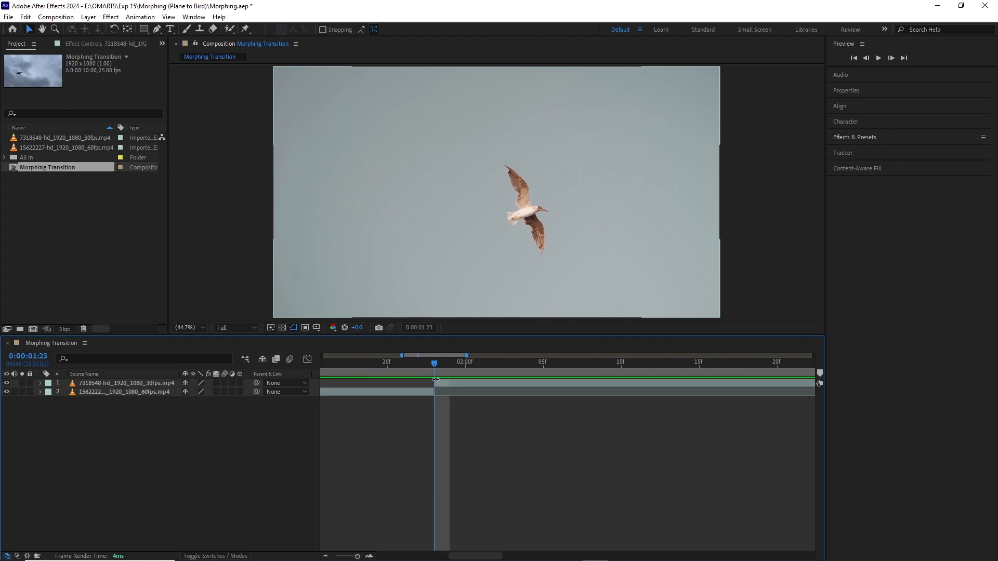
{"action": "left_click", "coordinate": [441, 381]}
{"action": "scroll", "coordinate": [438, 382], "scroll_direction": "up", "scroll_amount": 1}
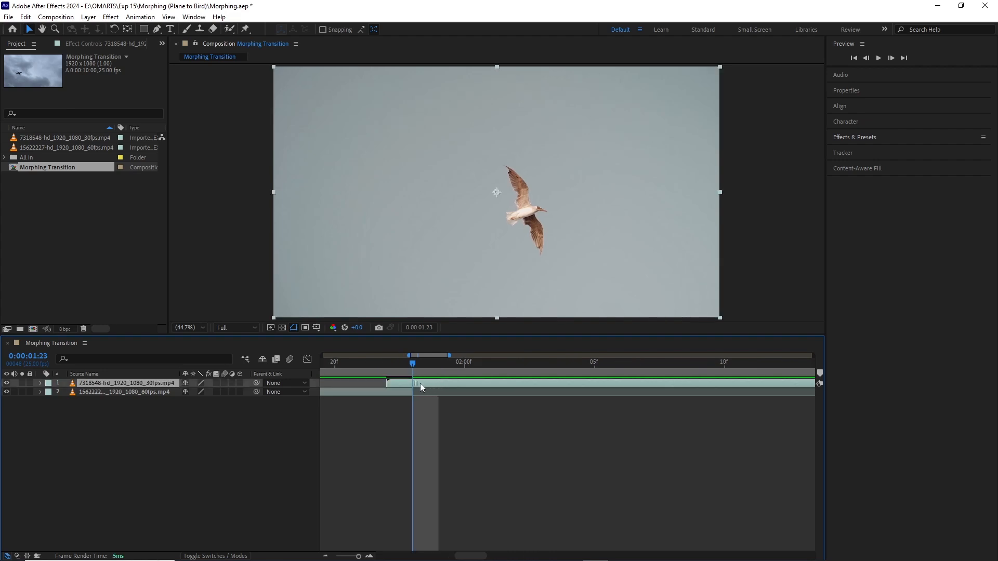
{"action": "key", "text": "t"}
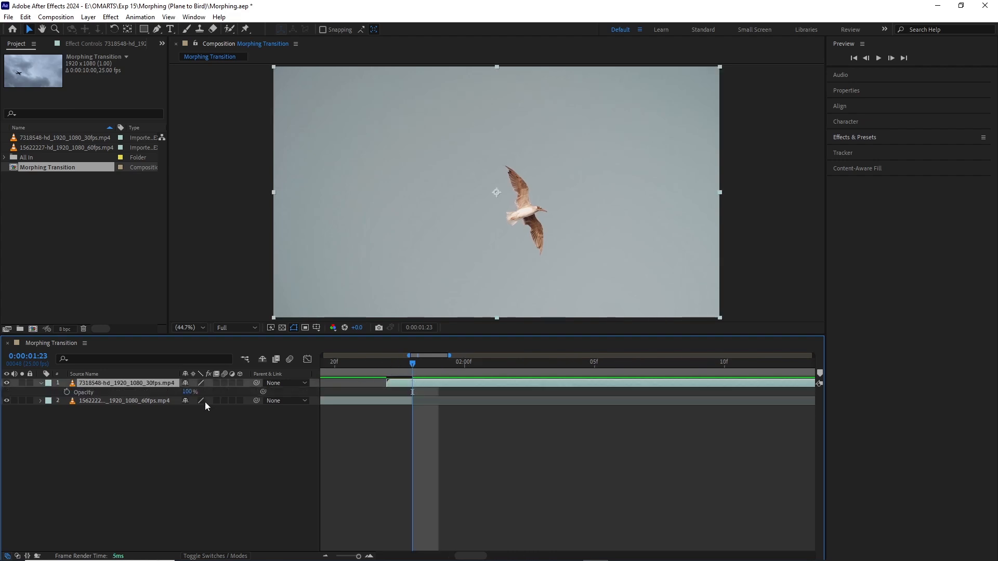
{"action": "left_click_drag", "start_coordinate": [188, 394], "coordinate": [148, 391]}
{"action": "left_click", "coordinate": [386, 371]}
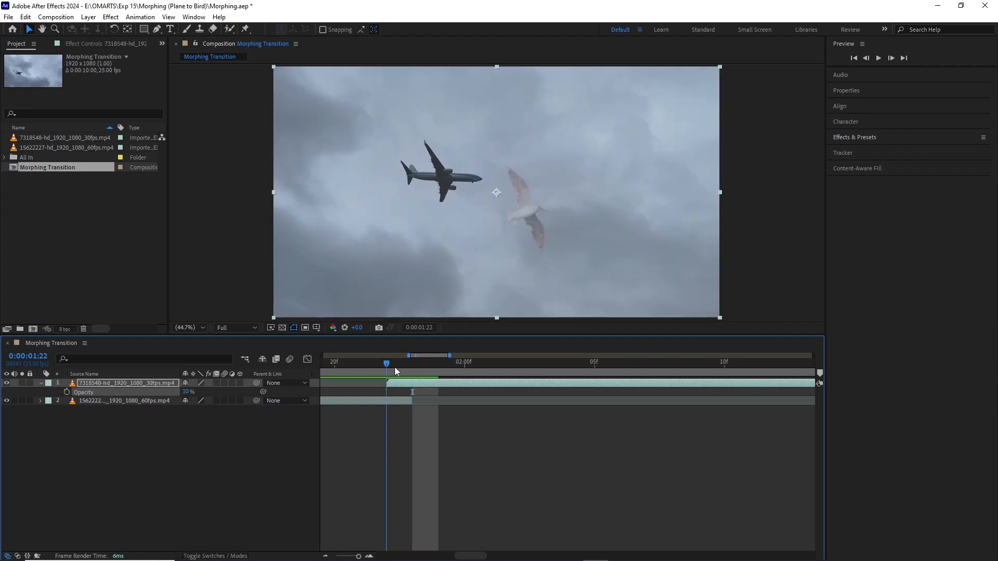
- Scale the bird layer to -141, 141% and position the bird directly over the plane's body
{"action": "left_click_drag", "start_coordinate": [527, 218], "coordinate": [448, 196]}
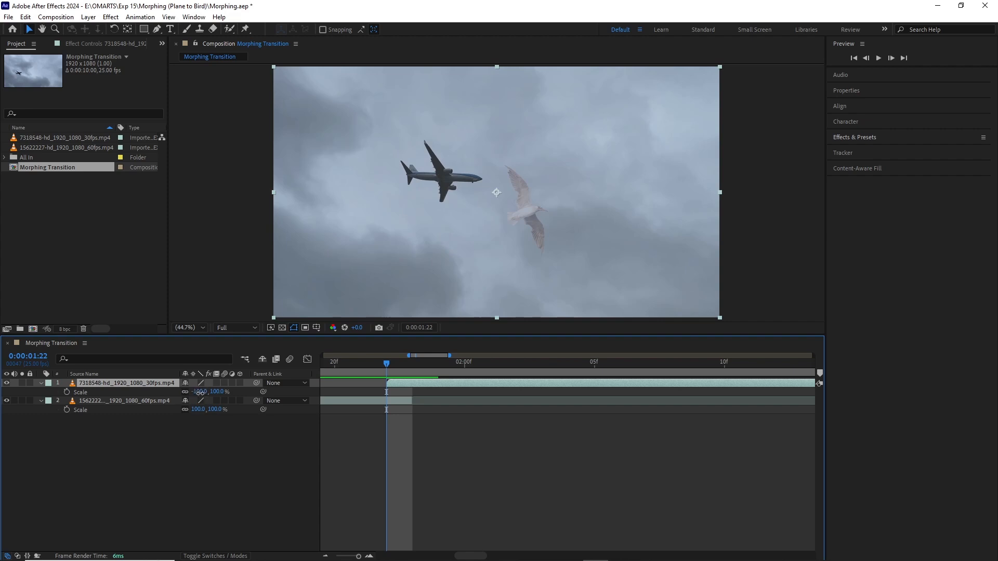
{"action": "left_click_drag", "start_coordinate": [200, 392], "coordinate": [190, 392]}
{"action": "left_click", "coordinate": [519, 253]}
{"action": "left_click_drag", "start_coordinate": [518, 253], "coordinate": [497, 248]}
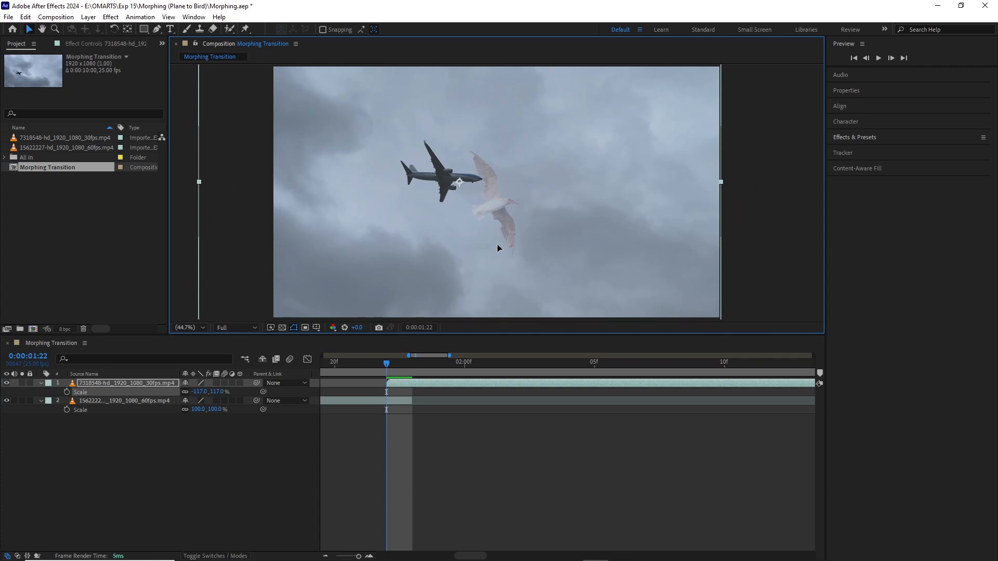
{"action": "left_click_drag", "start_coordinate": [198, 393], "coordinate": [186, 393]}
{"action": "left_click_drag", "start_coordinate": [503, 244], "coordinate": [451, 221]}
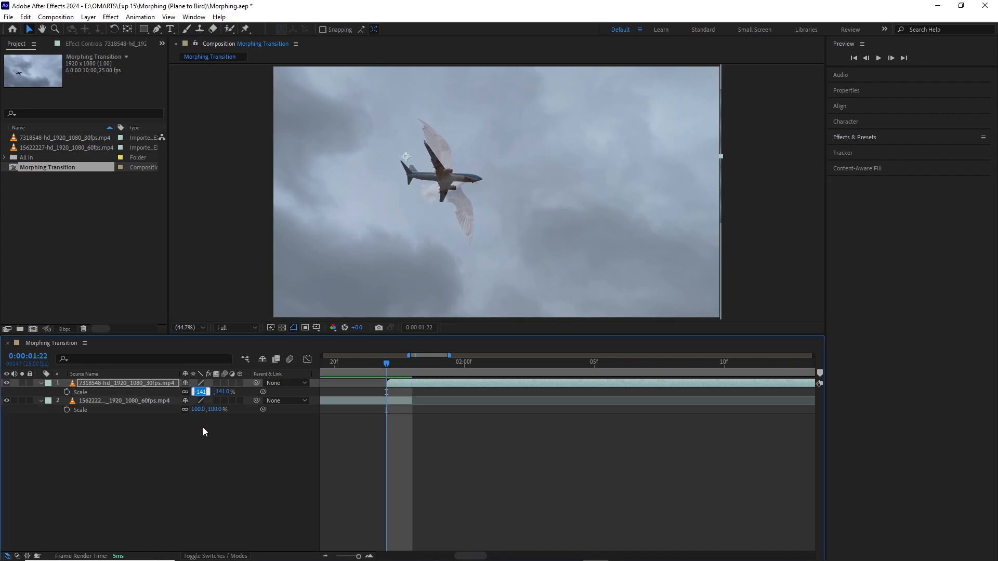
{"action": "left_click", "coordinate": [201, 489]}
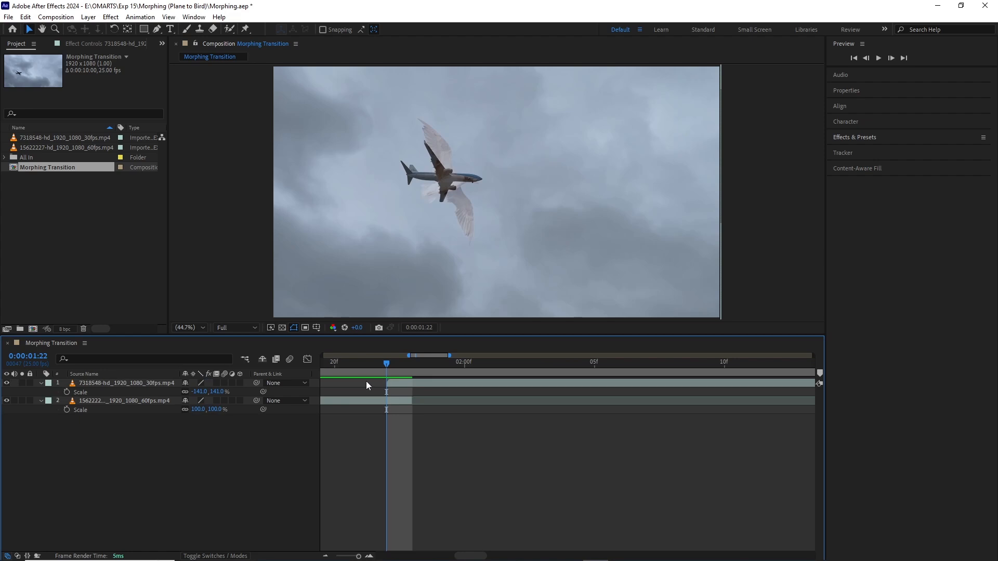
- Move the bird clip's start to the end of the plane clip and restore the bird layer's full opacity
{"action": "left_click_drag", "start_coordinate": [401, 384], "coordinate": [423, 385]}
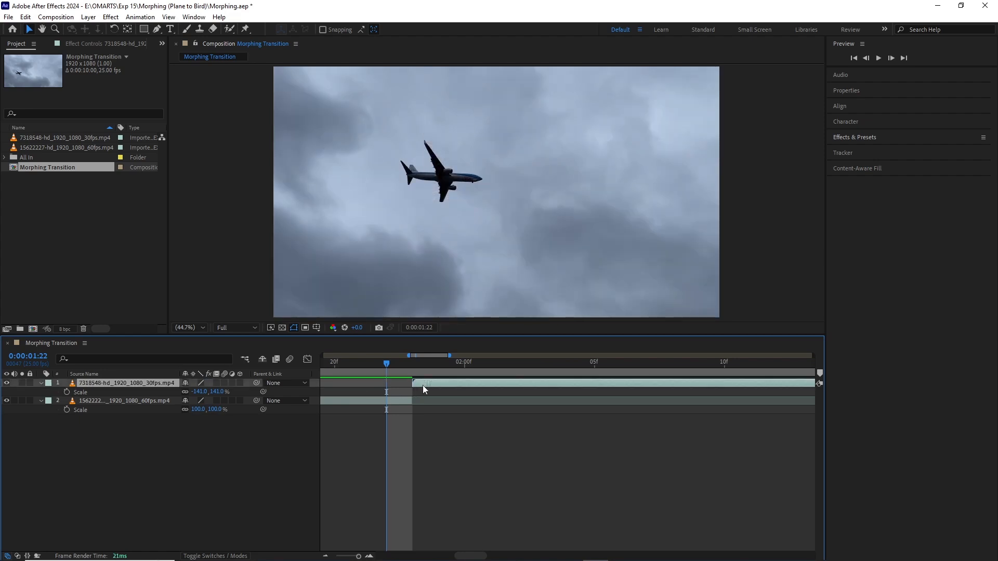
{"action": "key", "text": "s"}
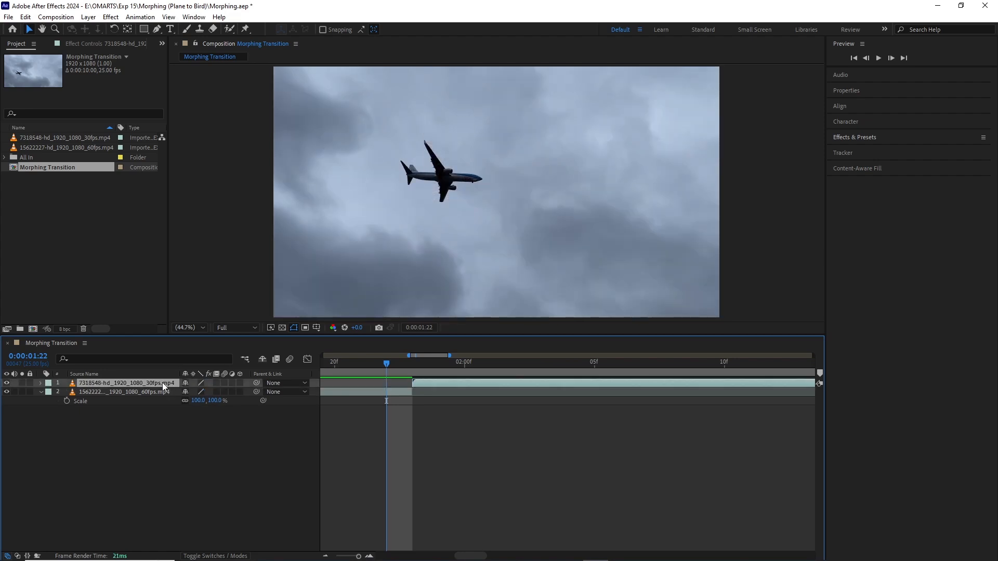
{"action": "key", "text": "t"}
{"action": "left_click_drag", "start_coordinate": [185, 395], "coordinate": [219, 392]}
{"action": "left_click", "coordinate": [41, 400]}
{"action": "key", "text": "t"}
{"action": "left_click", "coordinate": [390, 393]}
{"action": "scroll", "coordinate": [378, 391], "scroll_direction": "down", "scroll_amount": 1}
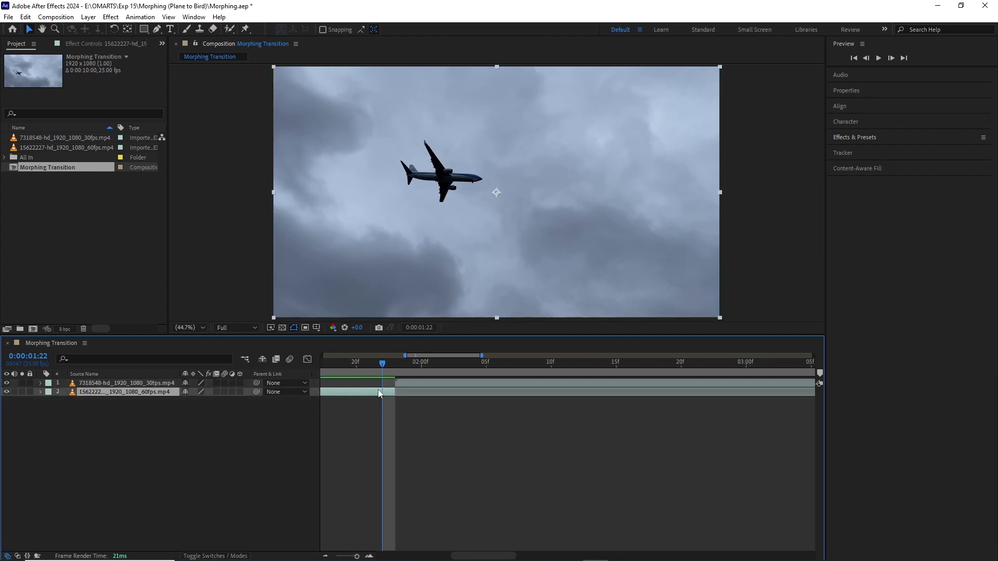
- Check the cut between the plane and bird clips, and step back frame by frame to 0:00:01:08
{"action": "left_click", "coordinate": [389, 366]}
{"action": "scroll", "coordinate": [386, 393], "scroll_direction": "up", "scroll_amount": 2}
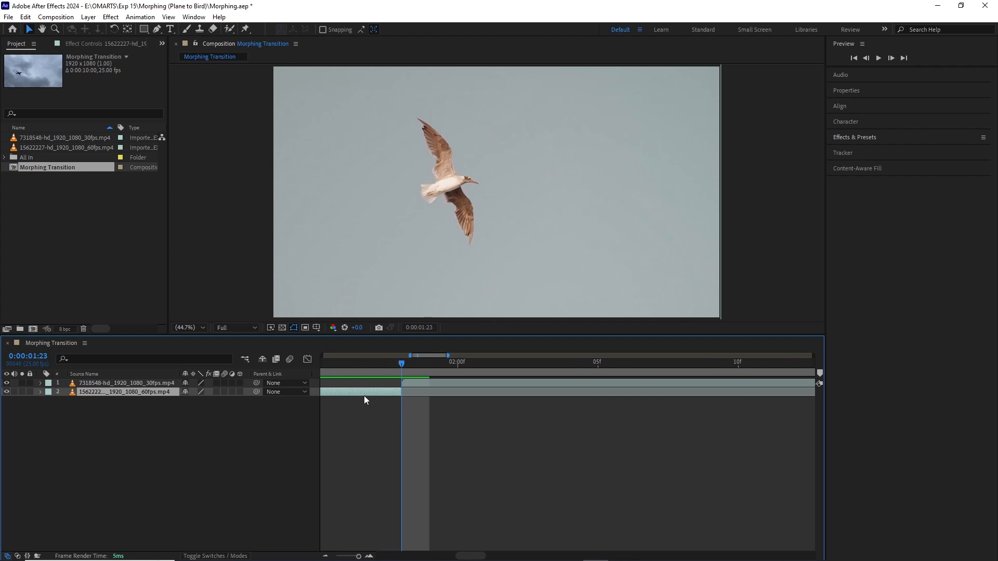
{"action": "scroll", "coordinate": [405, 394], "scroll_direction": "down", "scroll_amount": 4}
{"action": "key", "text": "Page_Up"}
{"action": "key", "text": "Page_Down"}
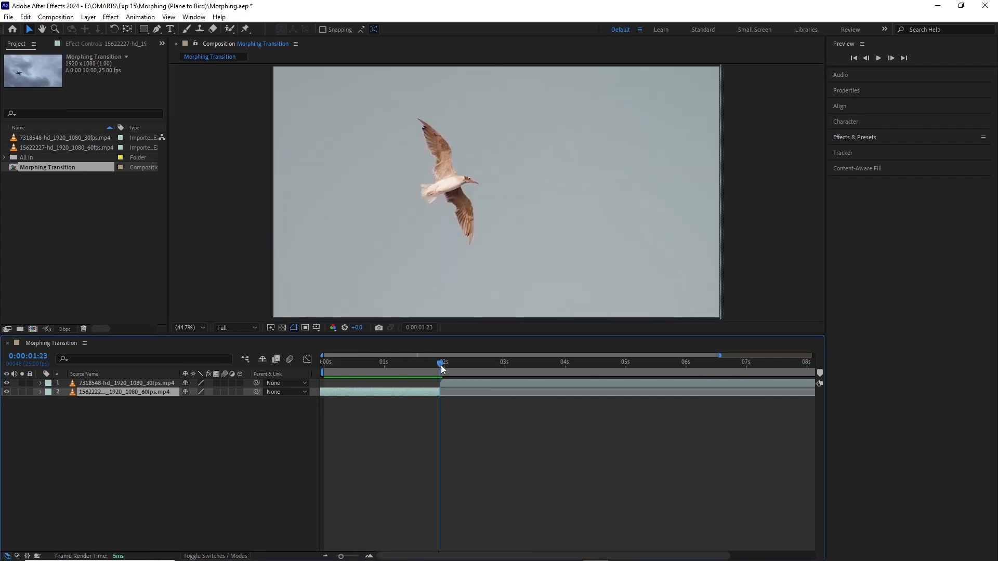
{"action": "key", "text": "Page_Up"}
{"action": "key", "text": "Page_Up"}
{"action": "key", "text": "Page_Up"}
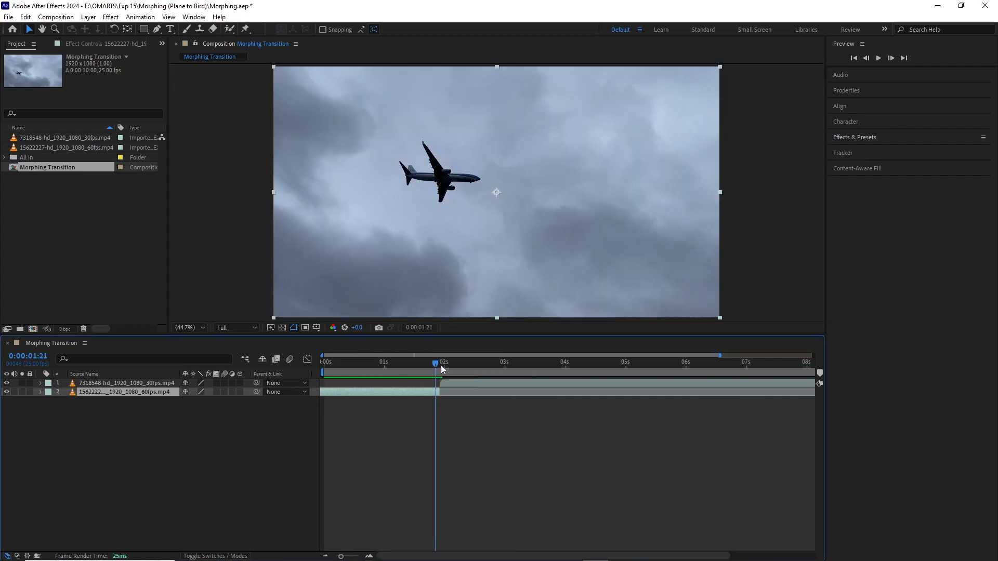
{"action": "key", "text": "Page_Up"}
{"action": "key", "text": "Page_Up"}
{"action": "key", "text": "Page_Up"}
{"action": "key", "text": "Page_Up"}
{"action": "key", "text": "Page_Up"}
{"action": "key", "text": "Page_Up"}
{"action": "key", "text": "Page_Up"}
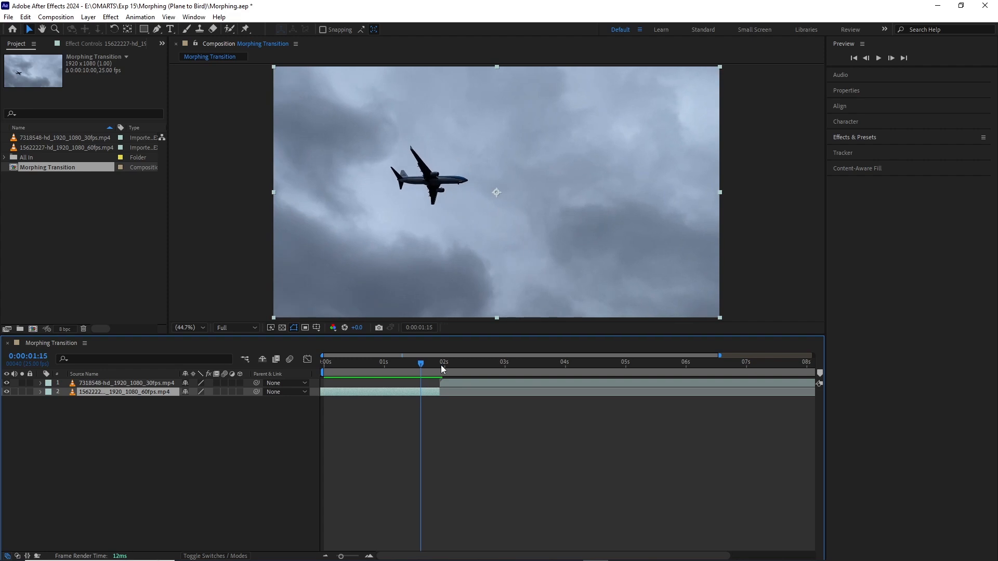
{"action": "key", "text": "Page_Up"}
{"action": "key", "text": "Page_Up"}
{"action": "key", "text": "Page_Up"}
{"action": "key", "text": "Page_Up"}
{"action": "key", "text": "Page_Up"}
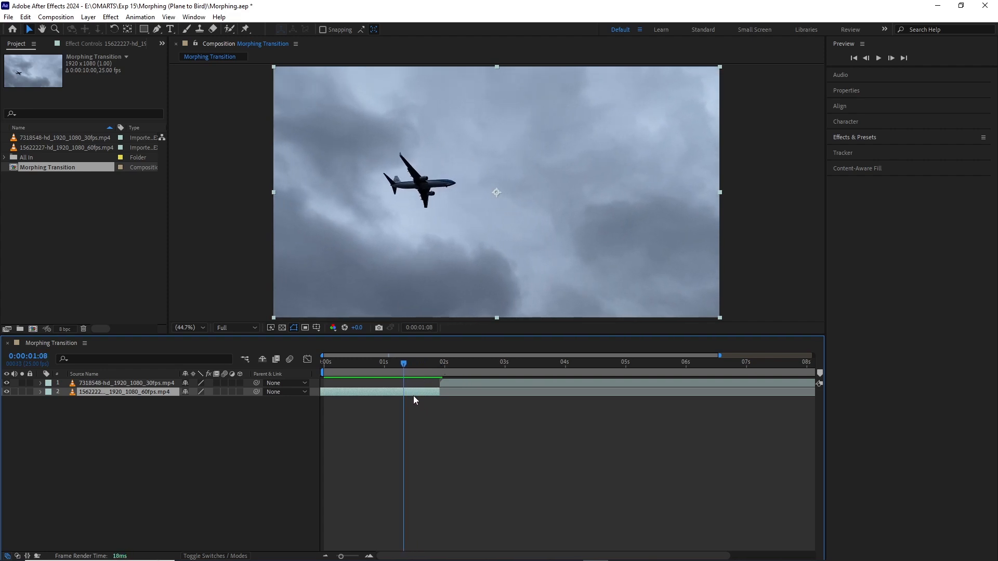
- Start a Pen tool mask on the plane layer, tracing from the upper fuselage around the nose
{"action": "left_click", "coordinate": [158, 30]}
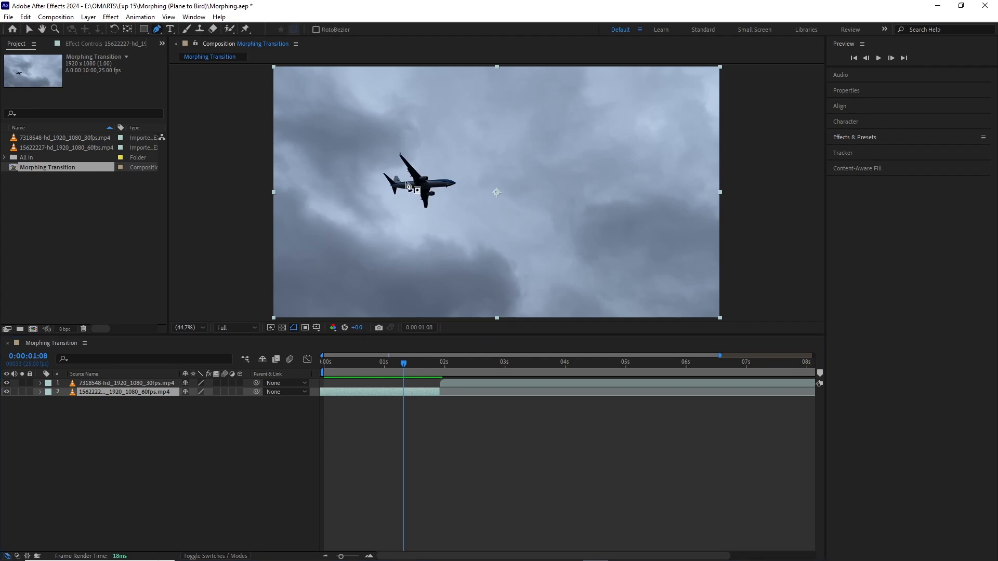
{"action": "scroll", "coordinate": [411, 187], "scroll_direction": "up", "scroll_amount": 3}
{"action": "scroll", "coordinate": [416, 181], "scroll_direction": "up", "scroll_amount": 1}
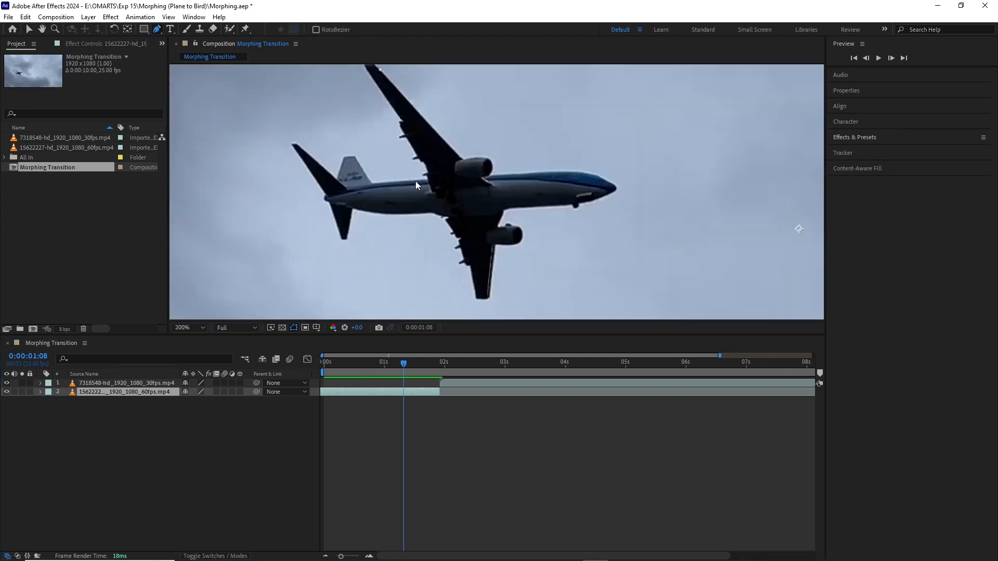
{"action": "left_click", "coordinate": [491, 173]}
{"action": "left_click_drag", "start_coordinate": [572, 167], "coordinate": [573, 167]}
{"action": "left_click_drag", "start_coordinate": [608, 178], "coordinate": [615, 182]}
{"action": "left_click_drag", "start_coordinate": [615, 194], "coordinate": [457, 166]}
- Continue the mask outline around the lower engine and the lower wing, including the bumps on its rear edge
{"action": "scroll", "coordinate": [503, 215], "scroll_direction": "up", "scroll_amount": 1}
{"action": "left_click", "coordinate": [522, 231]}
{"action": "left_click", "coordinate": [518, 221]}
{"action": "left_click", "coordinate": [471, 226]}
{"action": "left_click", "coordinate": [445, 268]}
{"action": "left_click_drag", "start_coordinate": [411, 266], "coordinate": [407, 247]}
{"action": "left_click", "coordinate": [358, 141]}
{"action": "left_click", "coordinate": [361, 130]}
{"action": "left_click_drag", "start_coordinate": [331, 118], "coordinate": [370, 152]}
- Extend the mask outline along the underside of the rear fuselage and around the tail fins
{"action": "left_click", "coordinate": [400, 164]}
{"action": "left_click_drag", "start_coordinate": [306, 154], "coordinate": [298, 154]}
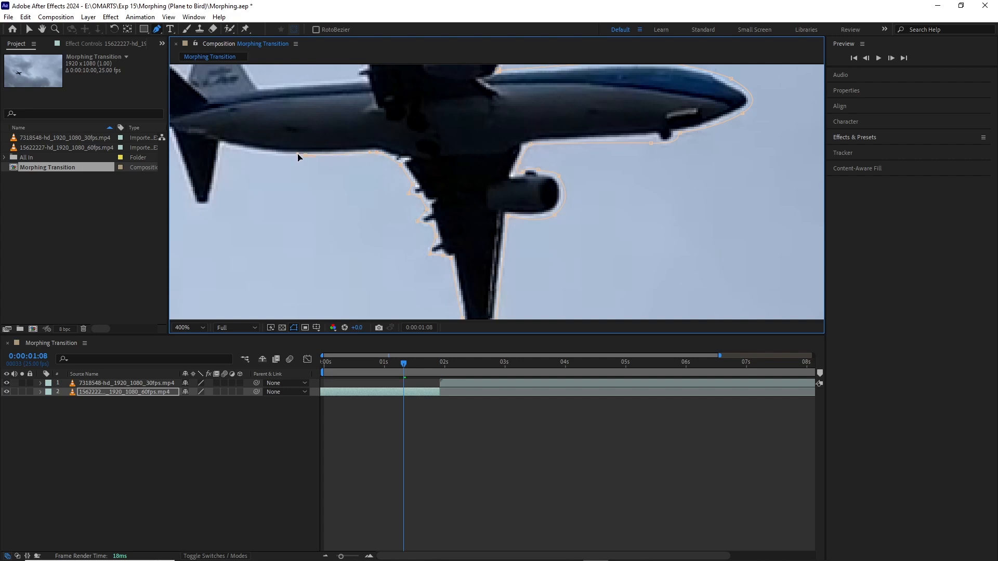
{"action": "left_click", "coordinate": [223, 145]}
{"action": "left_click_drag", "start_coordinate": [219, 165], "coordinate": [341, 227]}
{"action": "mouse_move", "coordinate": [287, 140]}
{"action": "left_mouse_down"}
{"action": "mouse_move", "coordinate": [297, 125]}
{"action": "mouse_move", "coordinate": [277, 124]}
{"action": "left_mouse_up"}
{"action": "left_click_drag", "start_coordinate": [270, 125], "coordinate": [372, 254]}
{"action": "left_click", "coordinate": [321, 166]}
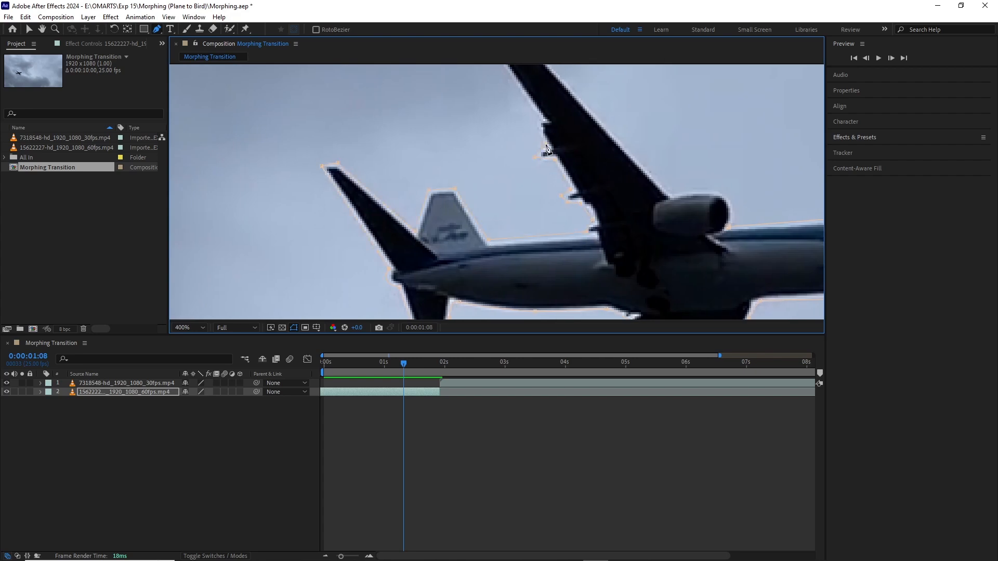
- Trace the upper wing and its tip, and close the mask path around the plane
{"action": "left_click_drag", "start_coordinate": [541, 122], "coordinate": [577, 242]}
{"action": "left_click", "coordinate": [513, 140]}
{"action": "left_click", "coordinate": [515, 108]}
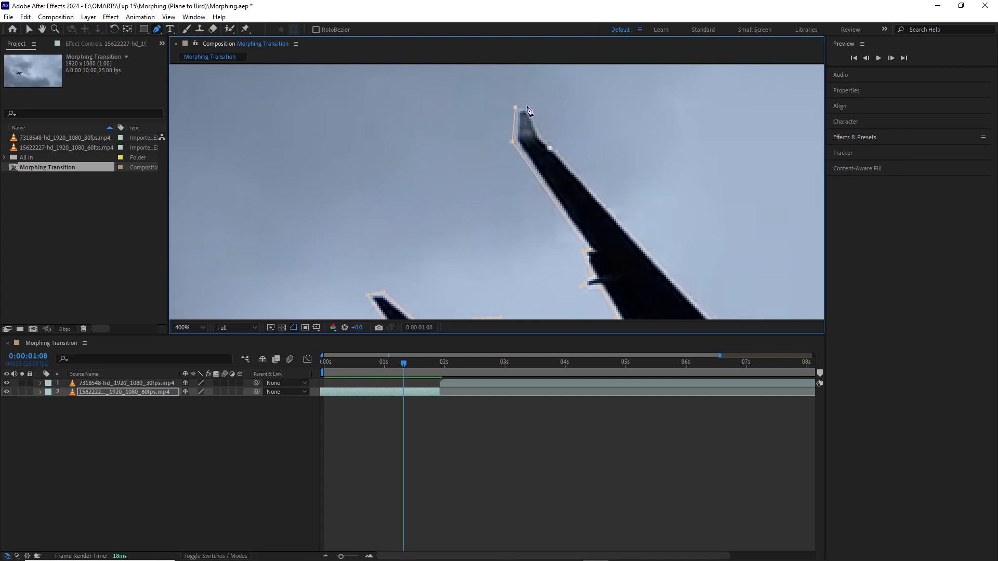
{"action": "left_click", "coordinate": [539, 133]}
{"action": "left_click_drag", "start_coordinate": [677, 270], "coordinate": [576, 219]}
{"action": "left_click_drag", "start_coordinate": [675, 276], "coordinate": [525, 149]}
{"action": "scroll", "coordinate": [663, 308], "scroll_direction": "down", "scroll_amount": 4}
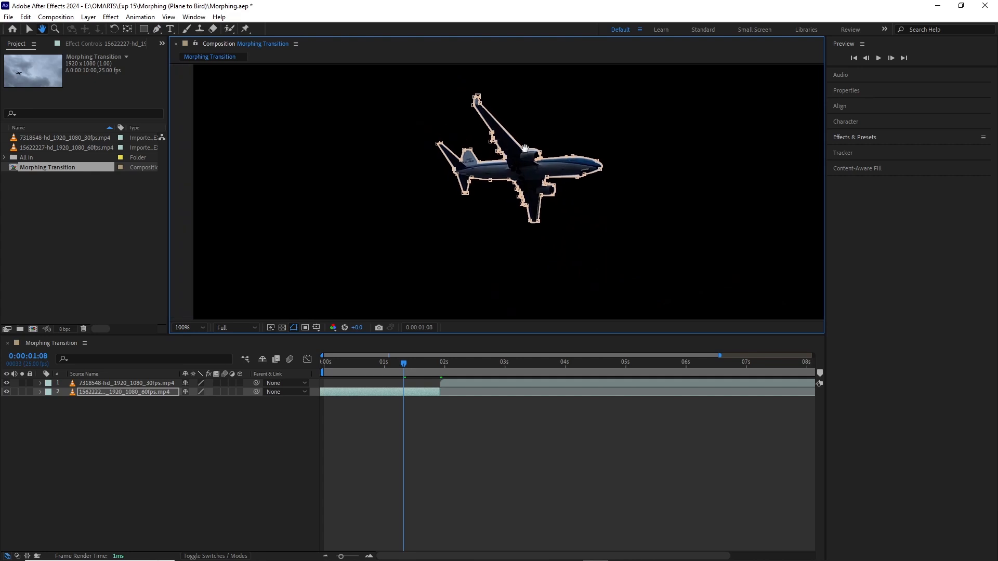
- Set the plane mask's mode to None and enable Mask Path keyframing at 0:00:01:08
{"action": "left_click", "coordinate": [133, 393]}
{"action": "key", "text": "m"}
{"action": "left_click", "coordinate": [190, 402]}
{"action": "left_click", "coordinate": [201, 410]}
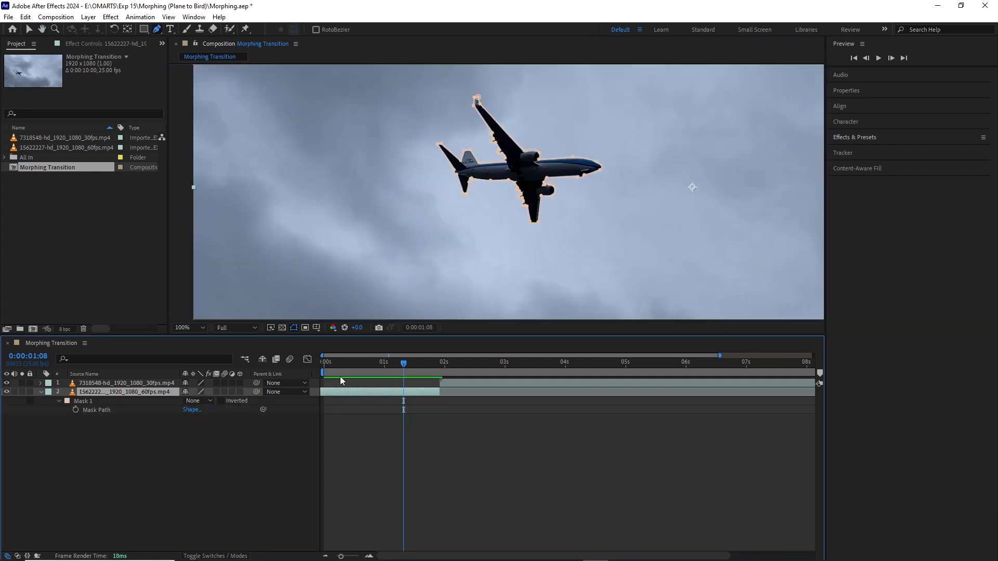
{"action": "left_click", "coordinate": [75, 410]}
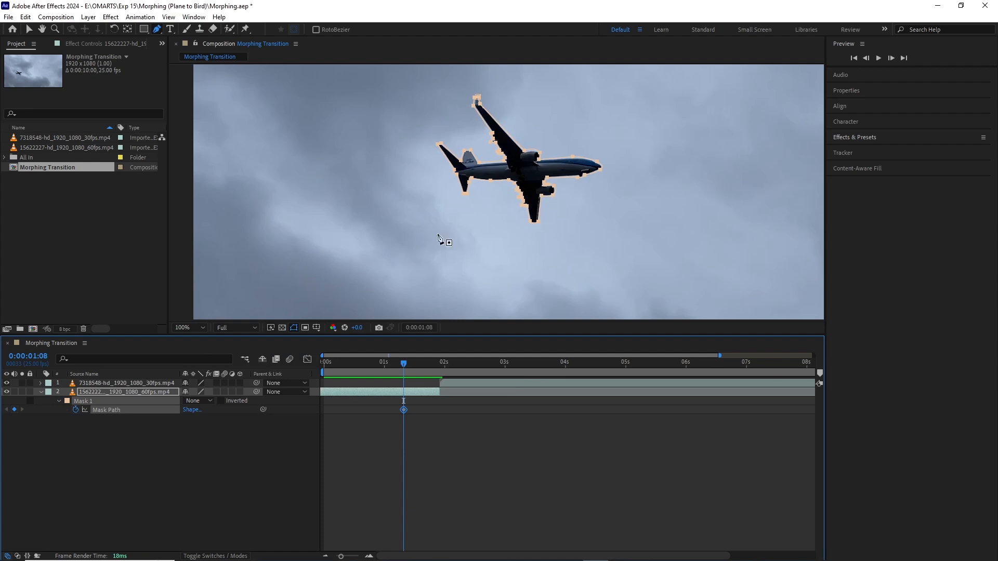
- Advance to 0:00:01:09 and shift the whole mask to follow the plane
{"action": "scroll", "coordinate": [441, 238], "scroll_direction": "up", "scroll_amount": 2}
{"action": "left_click_drag", "start_coordinate": [506, 200], "coordinate": [444, 218]}
{"action": "key", "text": "Page_Down"}
{"action": "key", "text": "ctrl+t"}
{"action": "left_click_drag", "start_coordinate": [478, 186], "coordinate": [483, 182]}
{"action": "double_click", "coordinate": [305, 135]}
{"action": "left_click", "coordinate": [236, 44]}
{"action": "left_click", "coordinate": [157, 29]}
{"action": "scroll", "coordinate": [343, 188], "scroll_direction": "up", "scroll_amount": 2}
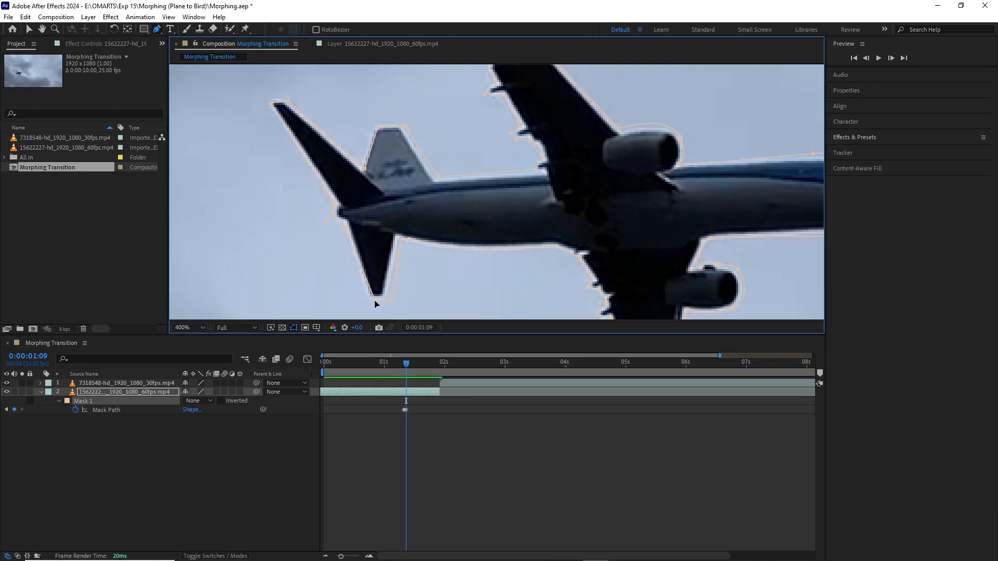
- Refine individual mask points around the plane's outline at 0:00:01:09
{"action": "left_click_drag", "start_coordinate": [405, 126], "coordinate": [404, 119]}
{"action": "left_click_drag", "start_coordinate": [508, 146], "coordinate": [477, 314]}
{"action": "left_click_drag", "start_coordinate": [413, 115], "coordinate": [416, 112]}
{"action": "left_click_drag", "start_coordinate": [525, 218], "coordinate": [431, 128]}
{"action": "left_click_drag", "start_coordinate": [554, 244], "coordinate": [547, 167]}
{"action": "left_click_drag", "start_coordinate": [706, 232], "coordinate": [705, 227]}
{"action": "scroll", "coordinate": [473, 221], "scroll_direction": "down", "scroll_amount": 1}
- Continue matching the mask path to the plane frame by frame from 0:00:01:10 to 0:00:01:19
{"action": "key", "text": "ctrl+t"}
{"action": "key", "text": "Page_Down"}
{"action": "left_click_drag", "start_coordinate": [467, 216], "coordinate": [471, 215]}
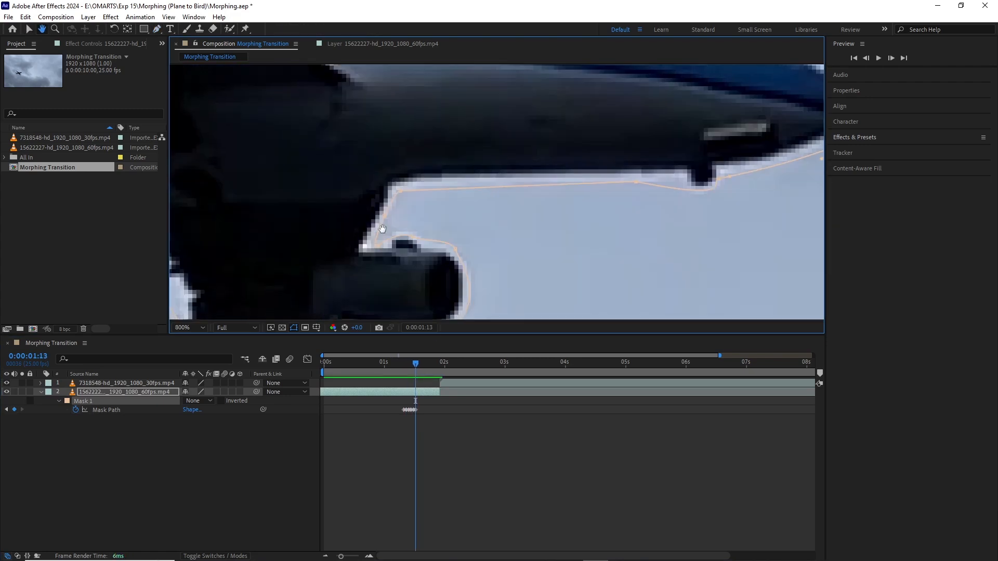
{"action": "scroll", "coordinate": [383, 228], "scroll_direction": "down", "scroll_amount": 4}
{"action": "key", "text": "Page_Down"}
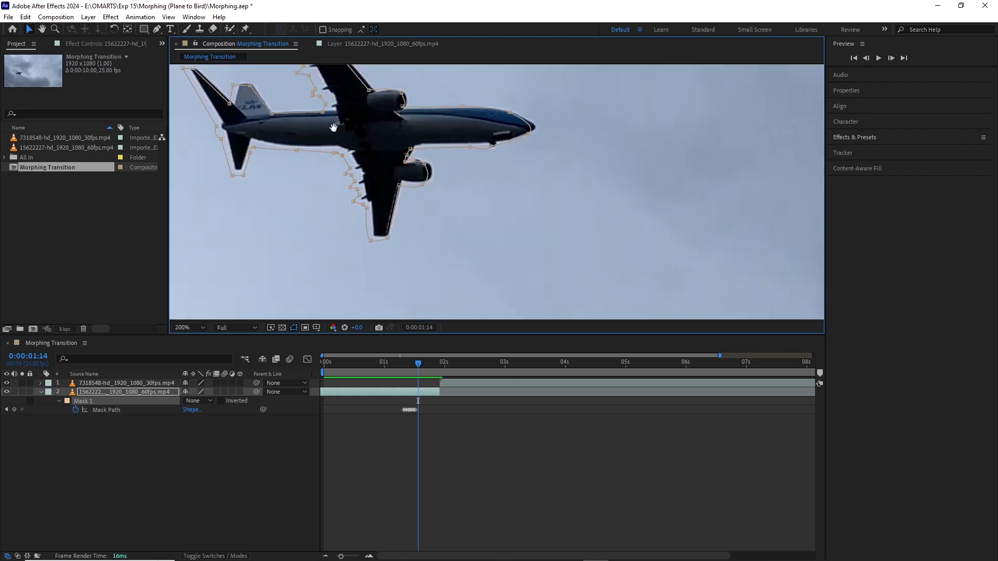
{"action": "key", "text": "Return"}
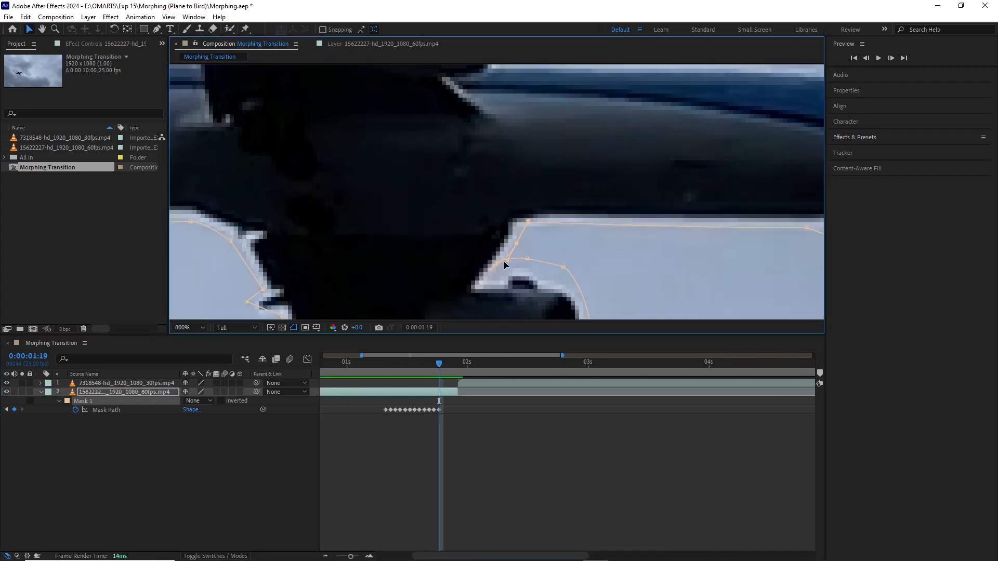
- Fit the mask path to the plane's outline at 0:00:01:20
{"action": "scroll", "coordinate": [502, 229], "scroll_direction": "down", "scroll_amount": 2}
{"action": "key", "text": "Page_Down"}
{"action": "key", "text": "ctrl+t"}
{"action": "key", "text": "Return"}
{"action": "scroll", "coordinate": [480, 307], "scroll_direction": "up", "scroll_amount": 1}
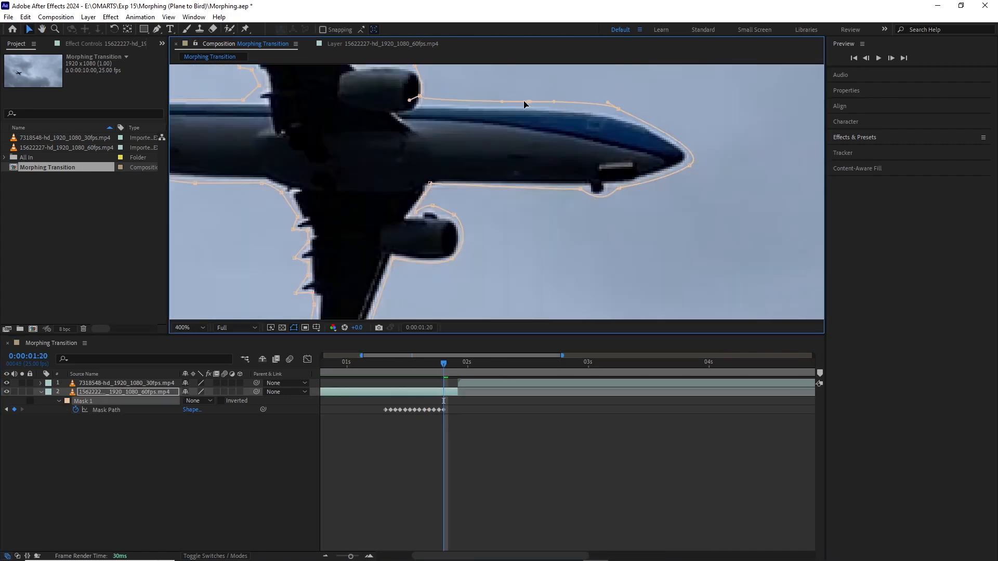
{"action": "left_click_drag", "start_coordinate": [385, 78], "coordinate": [554, 311]}
- Reposition the mask at 0:00:01:21 and fit its points to the tail, fuselage and lower wing
{"action": "scroll", "coordinate": [326, 130], "scroll_direction": "down", "scroll_amount": 1}
{"action": "key", "text": "Page_Down"}
{"action": "key", "text": "ctrl+t"}
{"action": "key", "text": "Return"}
{"action": "scroll", "coordinate": [312, 274], "scroll_direction": "up", "scroll_amount": 1}
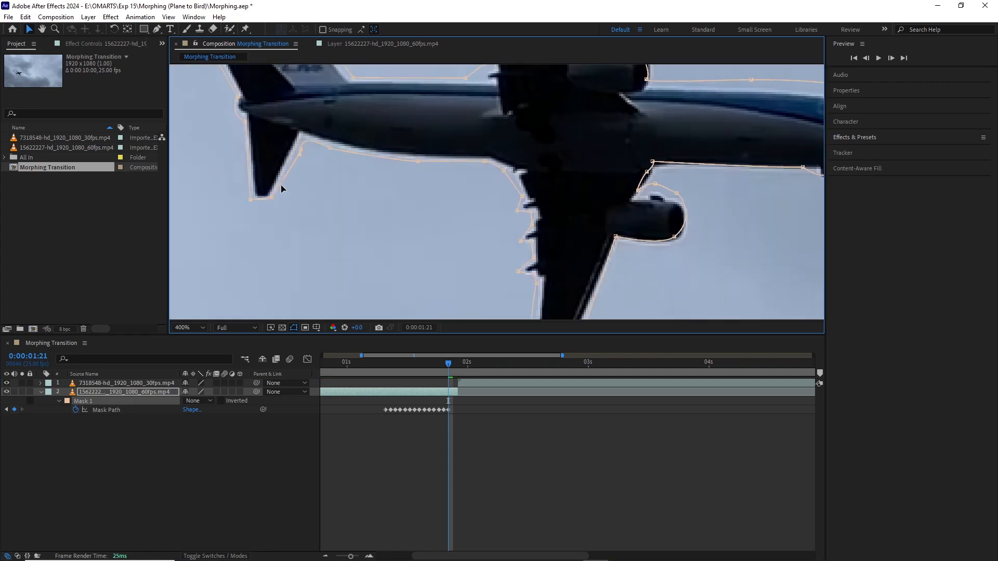
{"action": "left_click_drag", "start_coordinate": [467, 115], "coordinate": [461, 270]}
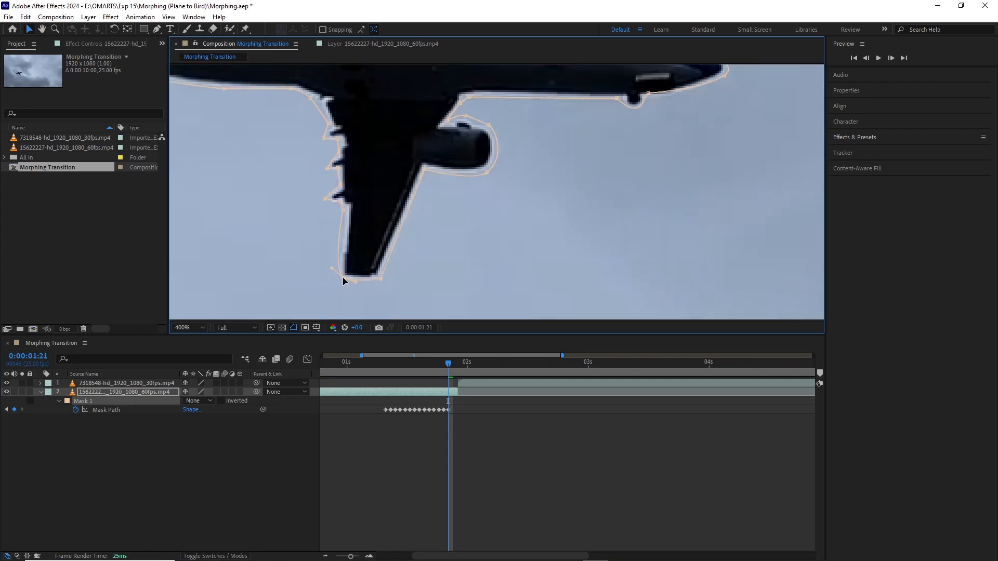
- Fit the mask path to the plane's outline at 0:00:01:22, including the wings and wingtips
{"action": "key", "text": "Page_Down"}
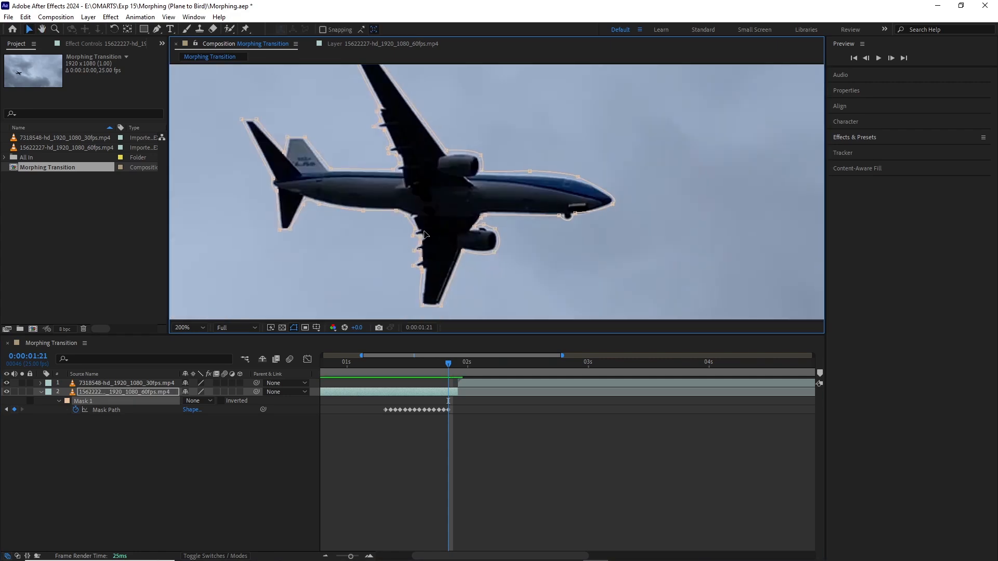
{"action": "scroll", "coordinate": [344, 160], "scroll_direction": "up", "scroll_amount": 3}
{"action": "left_click_drag", "start_coordinate": [727, 104], "coordinate": [333, 255]}
{"action": "left_click_drag", "start_coordinate": [338, 78], "coordinate": [520, 307]}
{"action": "left_click", "coordinate": [488, 218]}
{"action": "scroll", "coordinate": [488, 218], "scroll_direction": "down", "scroll_amount": 1}
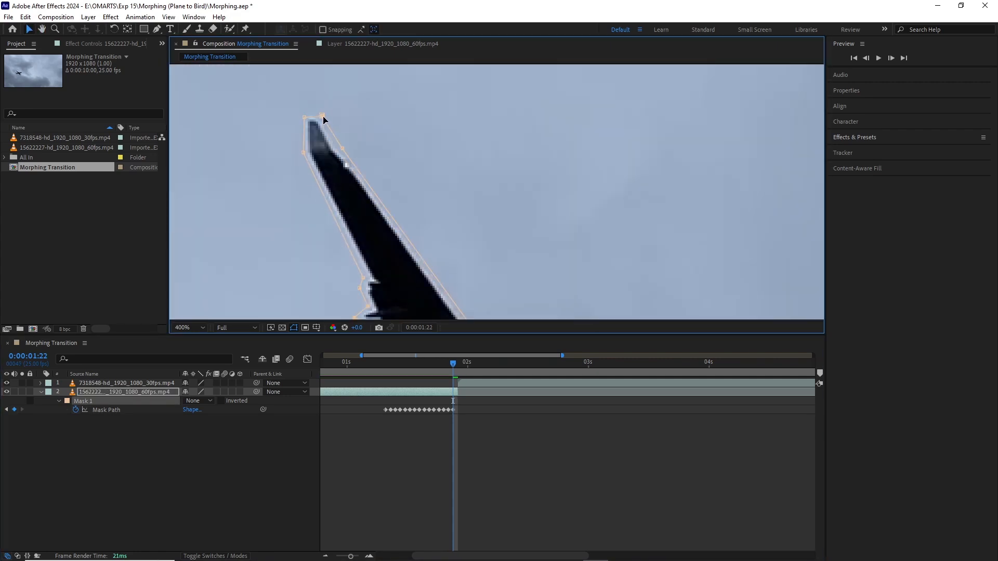
{"action": "scroll", "coordinate": [426, 156], "scroll_direction": "down", "scroll_amount": 1}
- Rename the plane clip's mask as Plane
{"action": "left_click_drag", "start_coordinate": [424, 375], "coordinate": [386, 373]}
{"action": "left_click", "coordinate": [189, 327]}
{"action": "left_click", "coordinate": [197, 351]}
{"action": "left_click", "coordinate": [86, 406]}
{"action": "key", "text": "Return"}
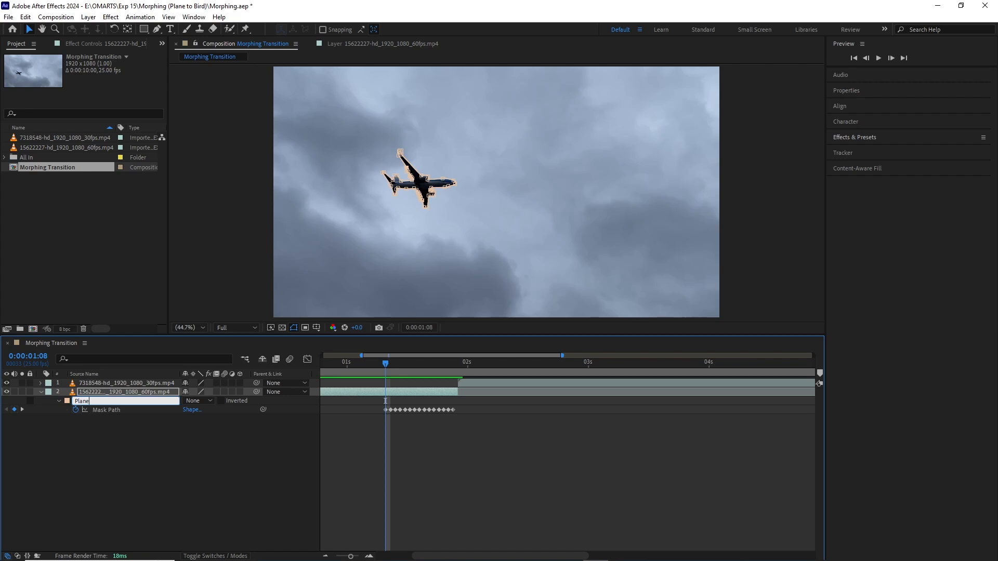
{"action": "key", "text": "Return"}
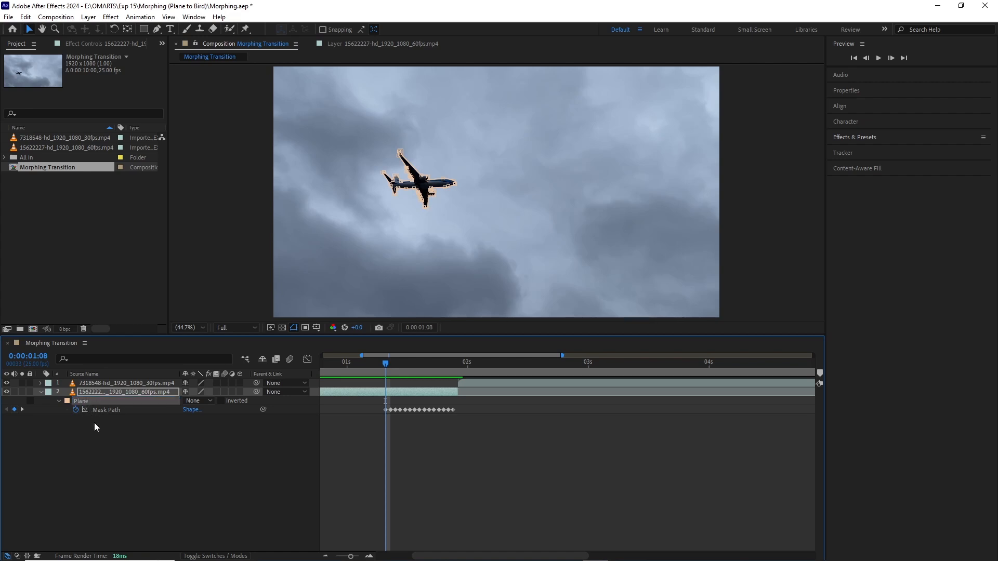
- Try another mask mode on the Plane mask and return it to None
{"action": "left_click", "coordinate": [205, 400]}
{"action": "left_click", "coordinate": [213, 424]}
{"action": "mouse_move", "coordinate": [389, 370]}
{"action": "left_mouse_down"}
{"action": "mouse_move", "coordinate": [422, 372]}
{"action": "mouse_move", "coordinate": [395, 372]}
{"action": "left_mouse_up"}
{"action": "left_click", "coordinate": [202, 401]}
{"action": "left_click", "coordinate": [208, 412]}
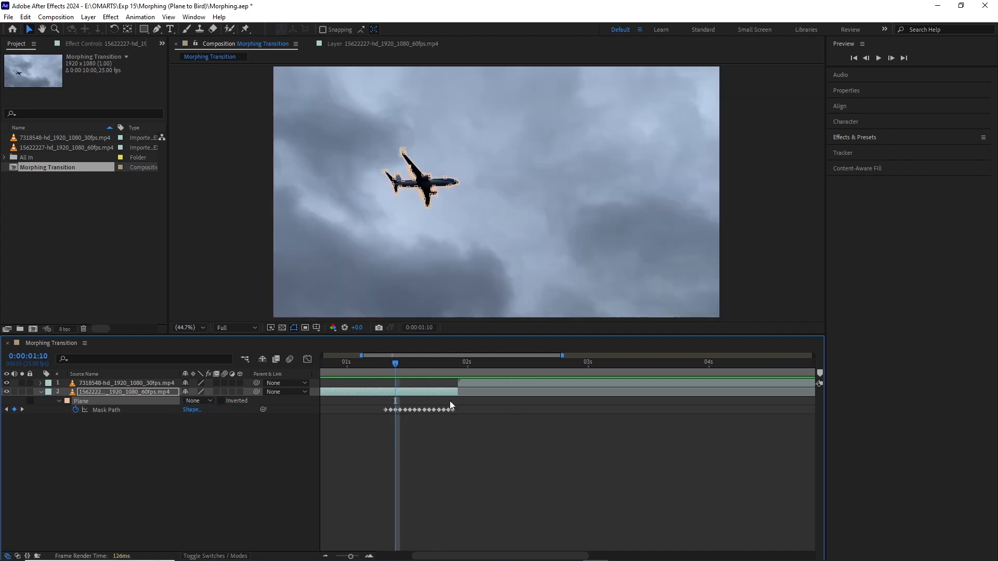
- Pre-compose the bird clip and trace the start of a mask from the upper wingtip to the beak at 0:00:01:23
{"action": "left_click", "coordinate": [465, 383]}
{"action": "left_click", "coordinate": [465, 373]}
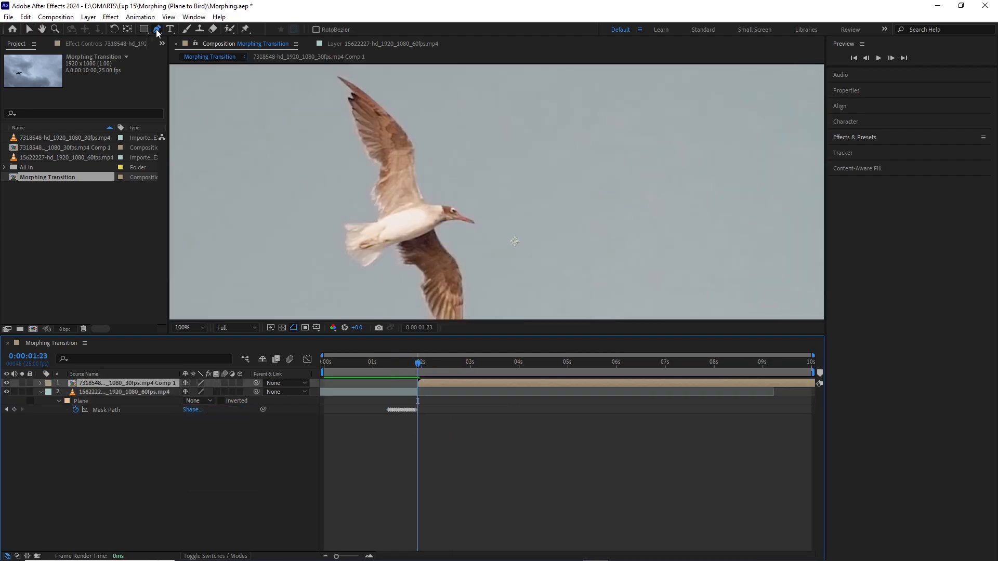
{"action": "left_click", "coordinate": [334, 73]}
{"action": "left_click_drag", "start_coordinate": [362, 87], "coordinate": [375, 97]}
{"action": "left_click_drag", "start_coordinate": [414, 140], "coordinate": [417, 155]}
{"action": "left_click_drag", "start_coordinate": [432, 200], "coordinate": [467, 213]}
{"action": "left_click", "coordinate": [480, 223]}
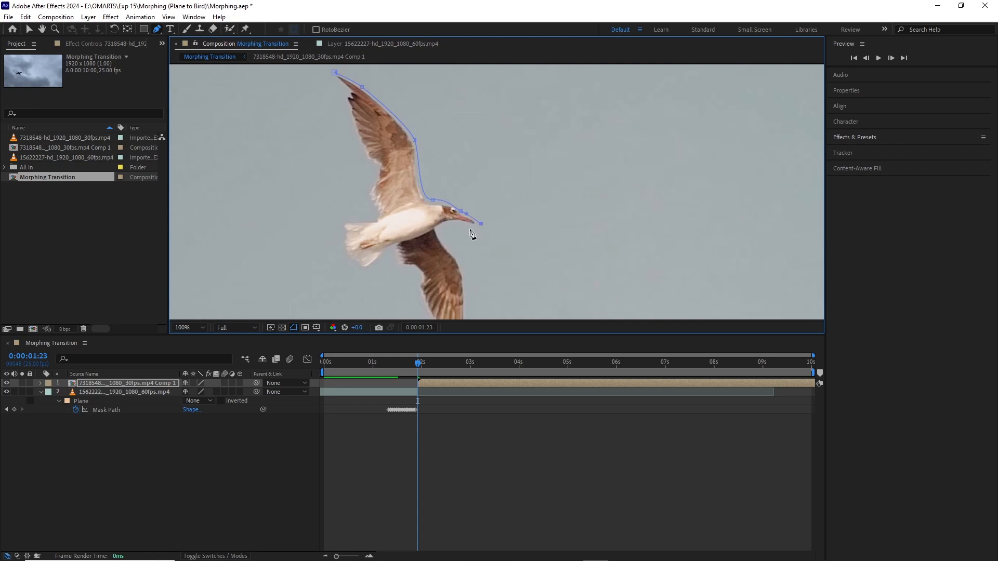
- Continue the bird mask around the lower wing and tail and close it along the upper wing's trailing edge
{"action": "left_click_drag", "start_coordinate": [462, 270], "coordinate": [468, 285]}
{"action": "left_click_drag", "start_coordinate": [465, 291], "coordinate": [447, 159]}
{"action": "left_click_drag", "start_coordinate": [435, 234], "coordinate": [421, 203]}
{"action": "left_click_drag", "start_coordinate": [404, 172], "coordinate": [399, 163]}
{"action": "left_click", "coordinate": [399, 138]}
{"action": "left_click", "coordinate": [349, 137]}
{"action": "left_click_drag", "start_coordinate": [329, 127], "coordinate": [326, 119]}
{"action": "left_click_drag", "start_coordinate": [324, 102], "coordinate": [323, 95]}
{"action": "left_click_drag", "start_coordinate": [330, 87], "coordinate": [358, 74]}
{"action": "left_click_drag", "start_coordinate": [359, 104], "coordinate": [361, 198]}
{"action": "left_click_drag", "start_coordinate": [350, 125], "coordinate": [335, 111]}
{"action": "left_click", "coordinate": [320, 104]}
{"action": "left_click_drag", "start_coordinate": [364, 233], "coordinate": [374, 191]}
- Reveal the bird layer's mask in the timeline and set its mode to None
{"action": "left_click", "coordinate": [141, 385]}
{"action": "key", "text": "m"}
{"action": "left_click", "coordinate": [198, 392]}
{"action": "left_click", "coordinate": [207, 404]}
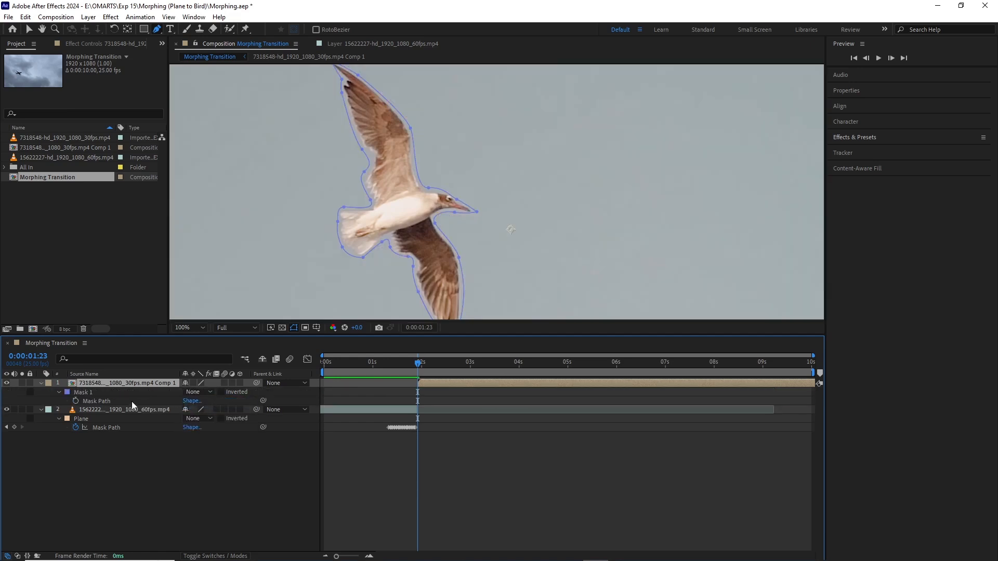
- Cut the bird mask from the bird layer and paste it onto the plane clip's layer
{"action": "left_click", "coordinate": [90, 393]}
{"action": "key", "text": "Delete"}
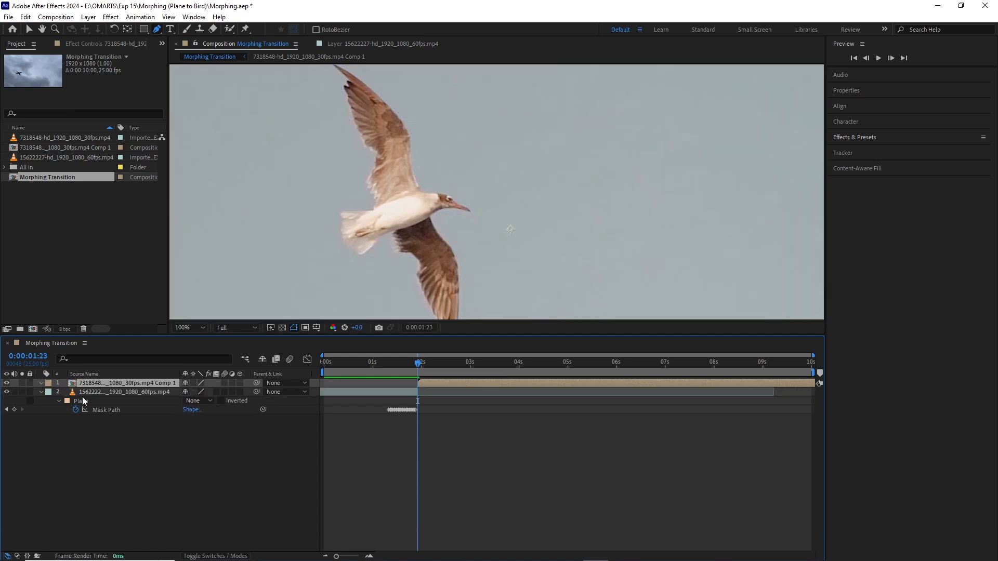
{"action": "left_click", "coordinate": [83, 393]}
{"action": "left_click", "coordinate": [394, 368]}
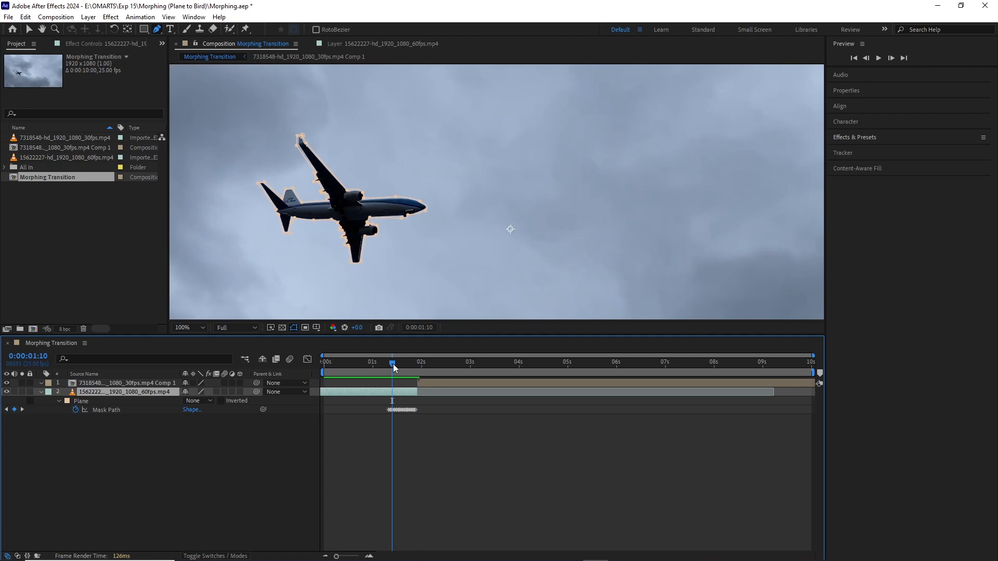
{"action": "key", "text": "ctrl+v"}
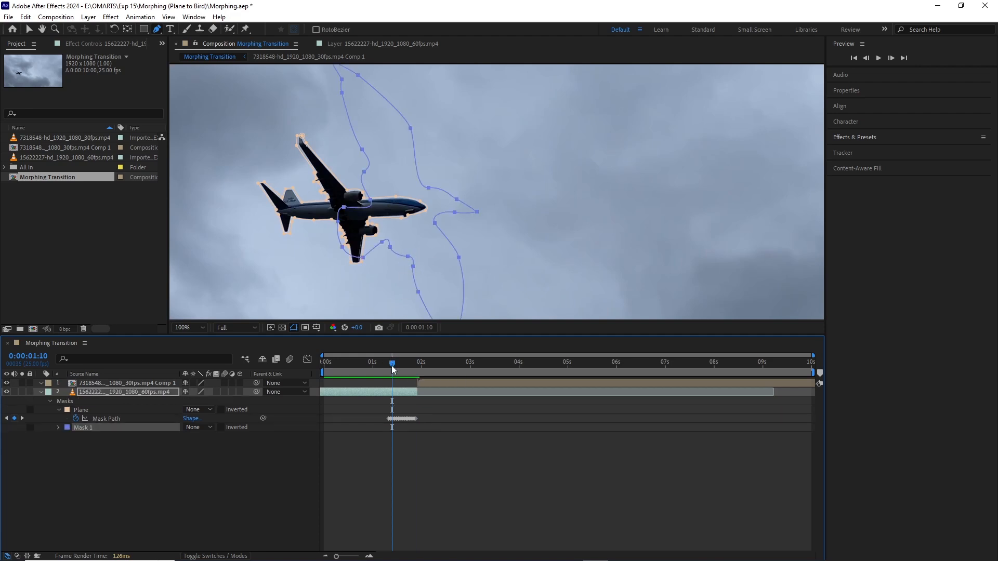
- Scale down the bird-shaped mask and centre it over the plane at 0:00:01:08
{"action": "scroll", "coordinate": [374, 235], "scroll_direction": "down", "scroll_amount": 2}
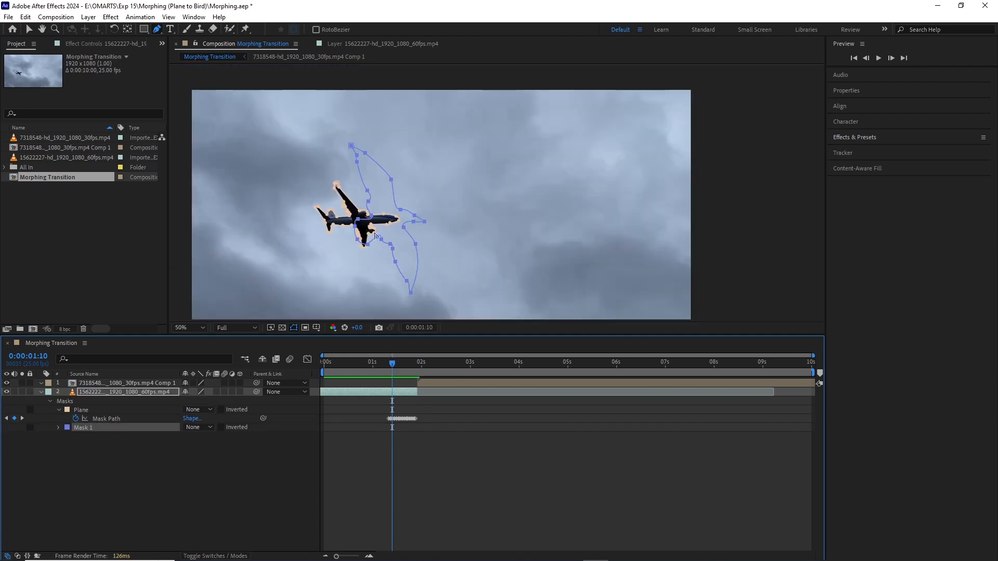
{"action": "key", "text": "v"}
{"action": "double_click", "coordinate": [405, 230]}
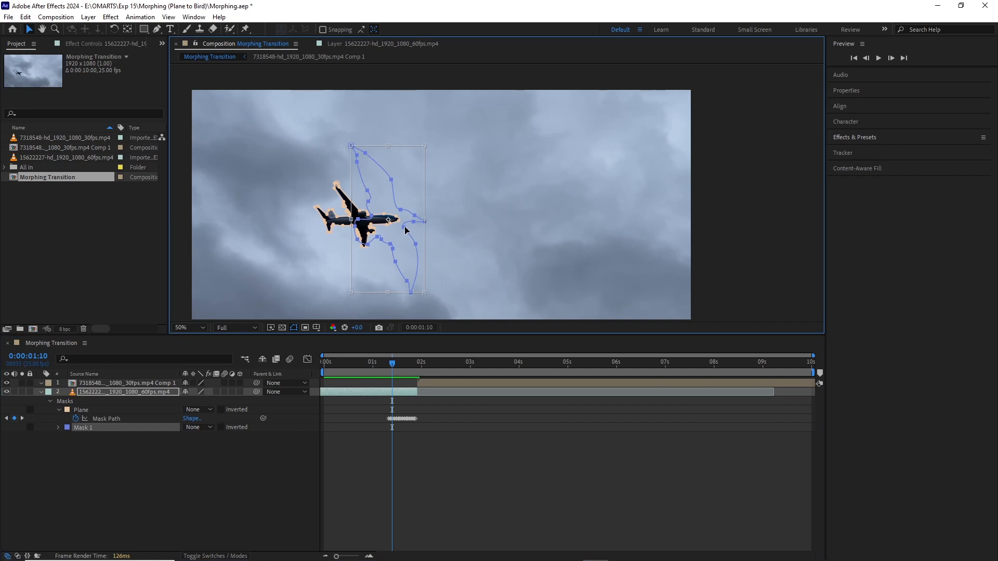
{"action": "scroll", "coordinate": [393, 403], "scroll_direction": "up", "scroll_amount": 2}
{"action": "left_click_drag", "start_coordinate": [393, 364], "coordinate": [376, 366]}
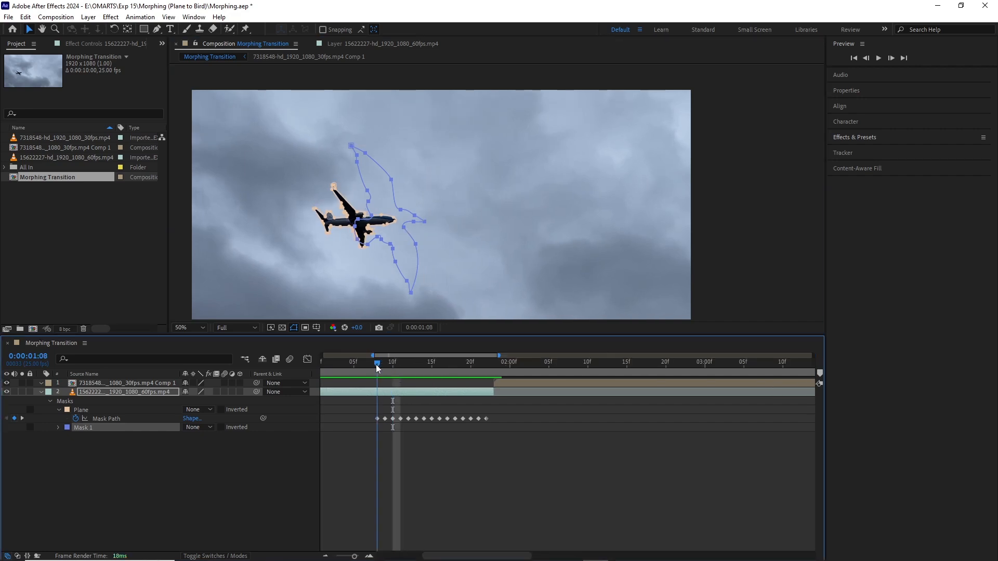
{"action": "double_click", "coordinate": [405, 222]}
{"action": "left_click_drag", "start_coordinate": [425, 148], "coordinate": [405, 172]}
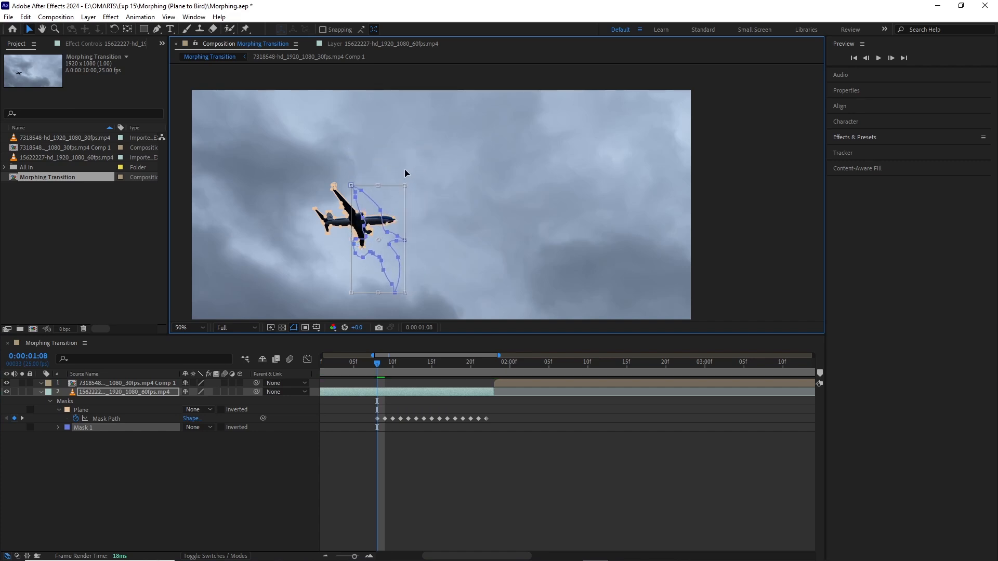
{"action": "left_click_drag", "start_coordinate": [391, 253], "coordinate": [366, 234]}
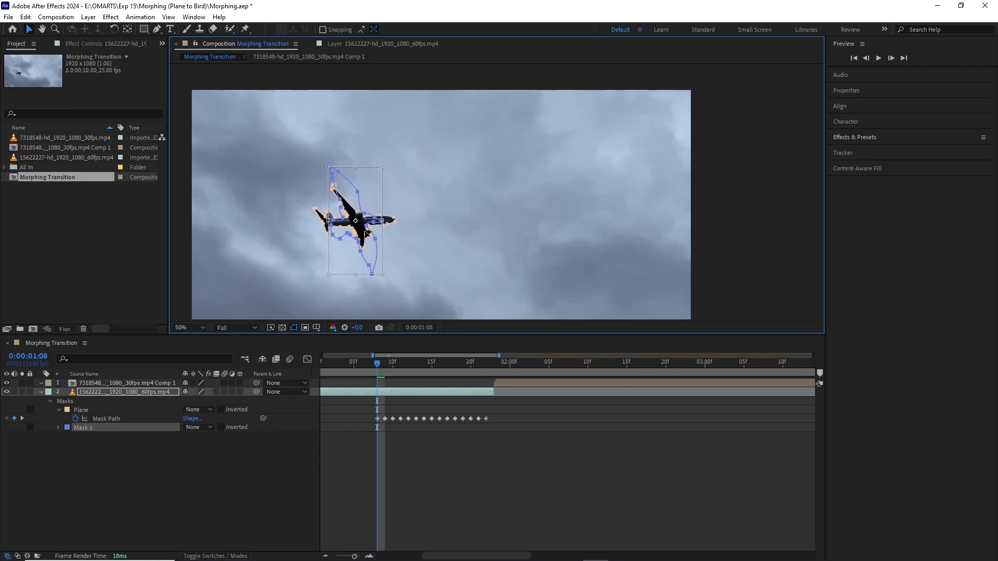
{"action": "left_click_drag", "start_coordinate": [380, 168], "coordinate": [374, 172]}
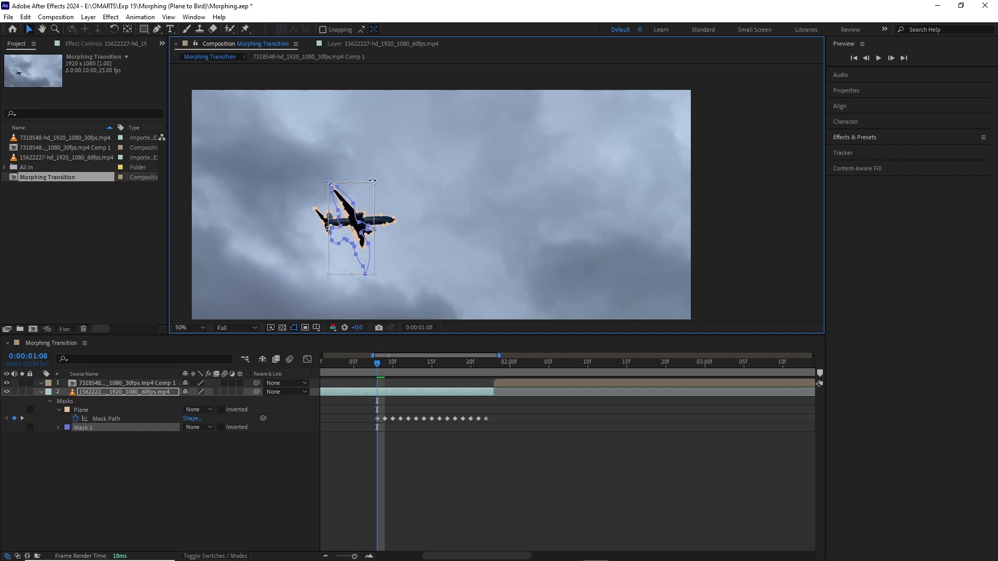
{"action": "left_click_drag", "start_coordinate": [357, 250], "coordinate": [358, 244]}
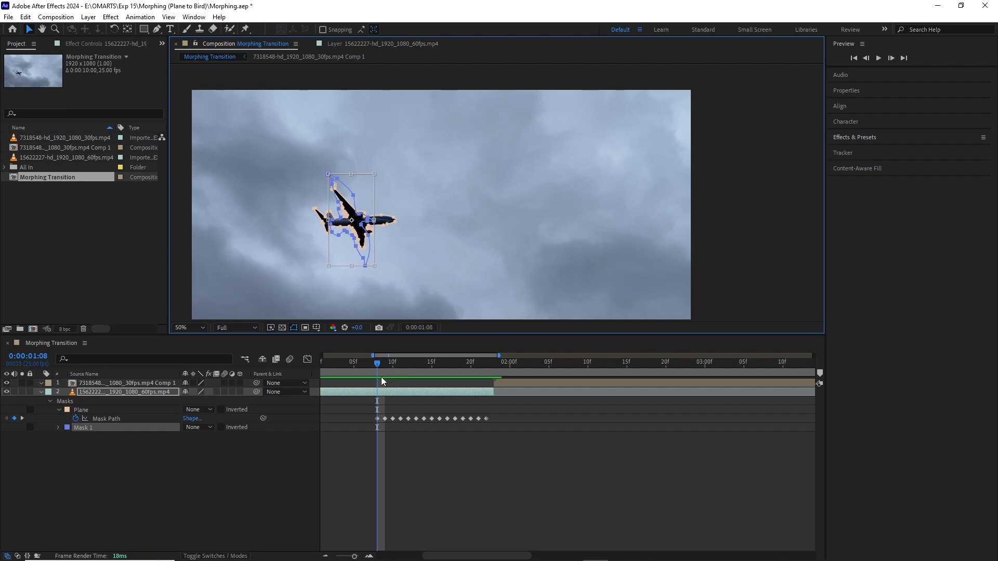
- Keyframe the bird mask's path from 0:00:01:08 to 0:00:01:22, moving the mask along with the plane
{"action": "left_click", "coordinate": [58, 427]}
{"action": "left_click", "coordinate": [76, 436]}
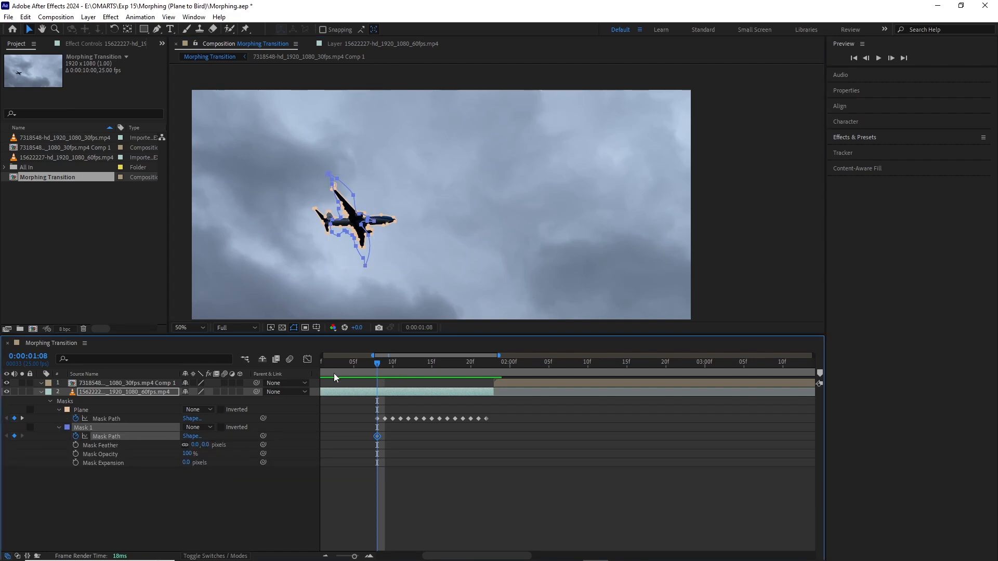
{"action": "key", "text": "Page_Down"}
{"action": "left_click_drag", "start_coordinate": [362, 225], "coordinate": [374, 224]}
{"action": "key", "text": "Page_Down"}
{"action": "key", "text": "Page_Down"}
{"action": "key", "text": "Page_Down"}
{"action": "key", "text": "Page_Down"}
{"action": "key", "text": "Page_Down"}
{"action": "key", "text": "Page_Down"}
{"action": "key", "text": "Page_Down"}
{"action": "left_click_drag", "start_coordinate": [373, 221], "coordinate": [388, 215]}
{"action": "key", "text": "Page_Down"}
{"action": "key", "text": "Page_Down"}
{"action": "key", "text": "Page_Down"}
{"action": "key", "text": "Page_Down"}
{"action": "key", "text": "Page_Down"}
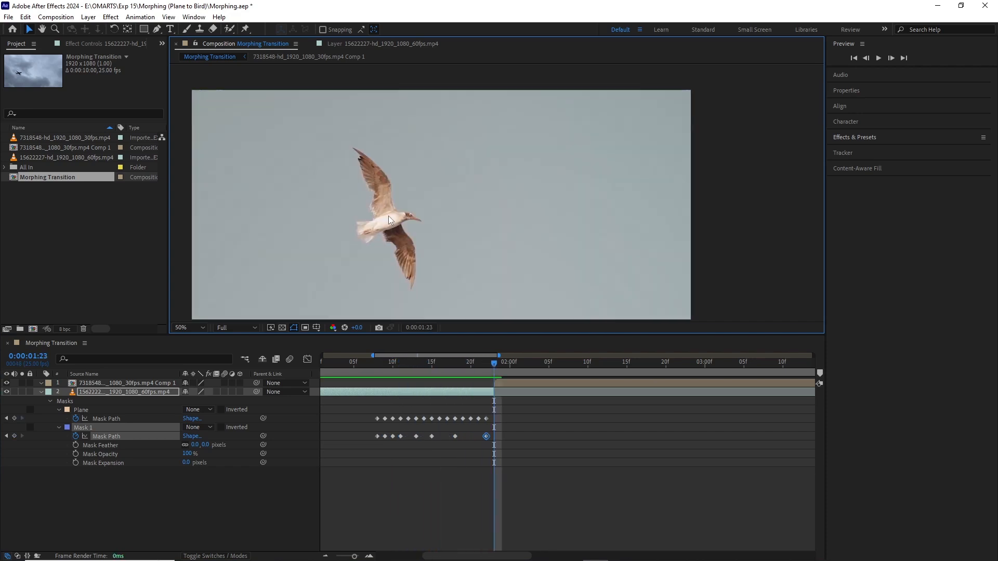
{"action": "key", "text": "Page_Up"}
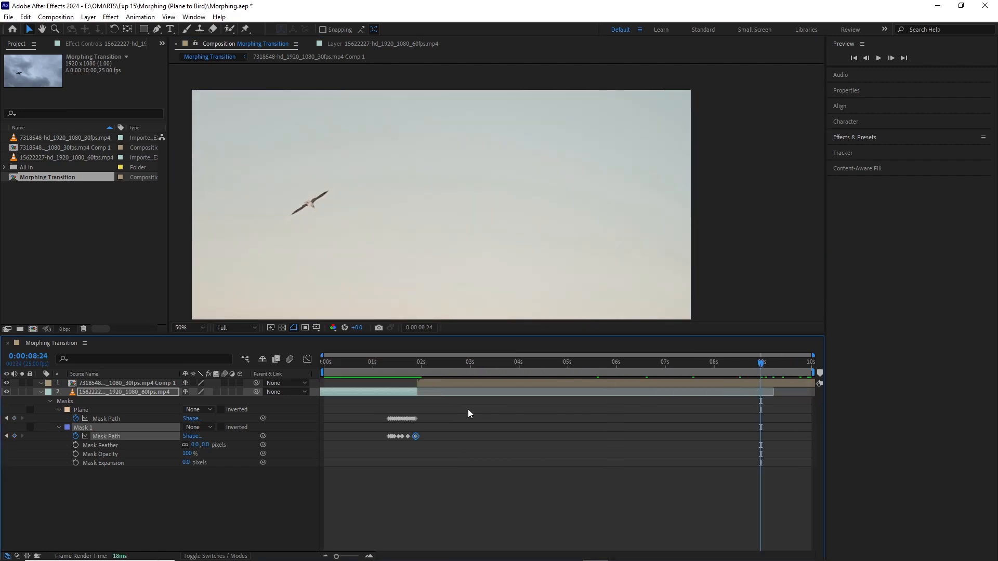
- Rename the bird-shaped mask on the plane clip as Bird
{"action": "left_click_drag", "start_coordinate": [391, 375], "coordinate": [415, 372]}
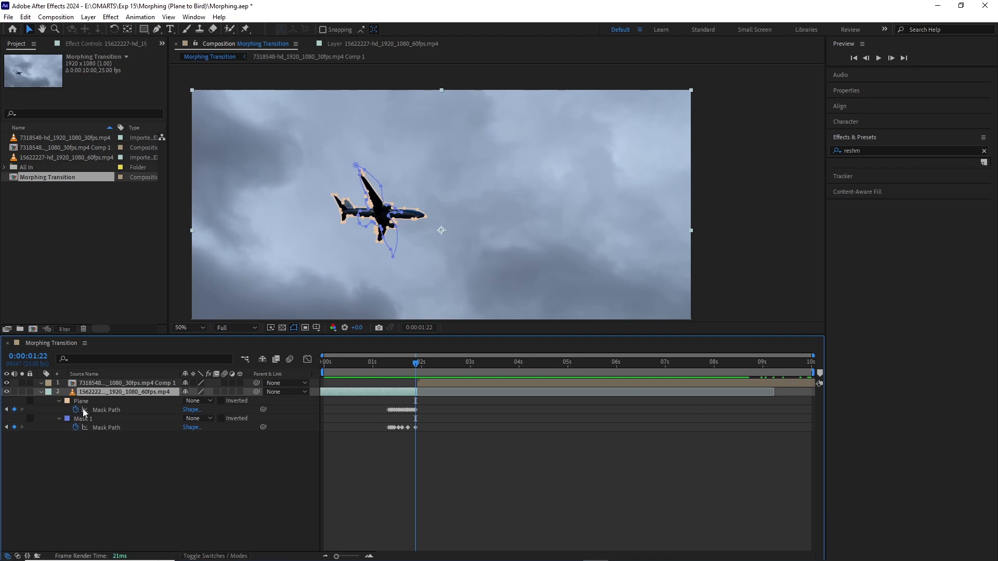
{"action": "left_click", "coordinate": [84, 419]}
{"action": "key", "text": "Return"}
{"action": "type", "text": "B"}
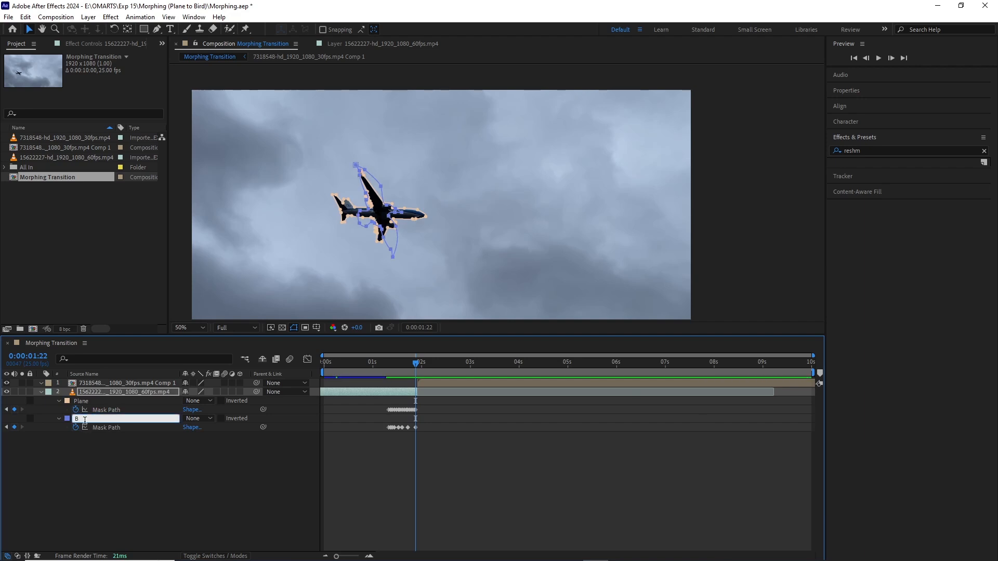
{"action": "left_click", "coordinate": [180, 469]}
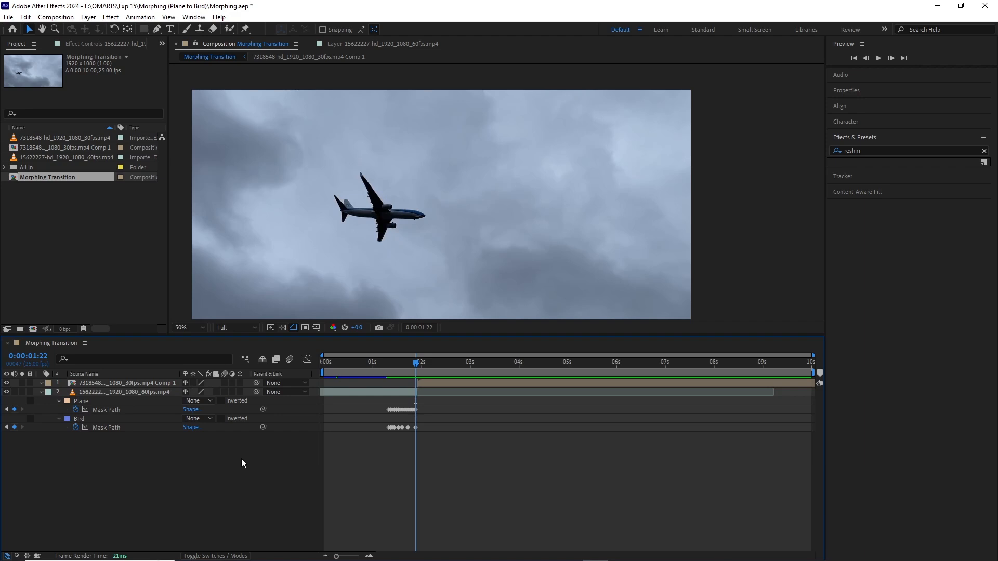
- Find the Reshape effect and apply it to the plane clip
{"action": "left_click", "coordinate": [849, 149]}
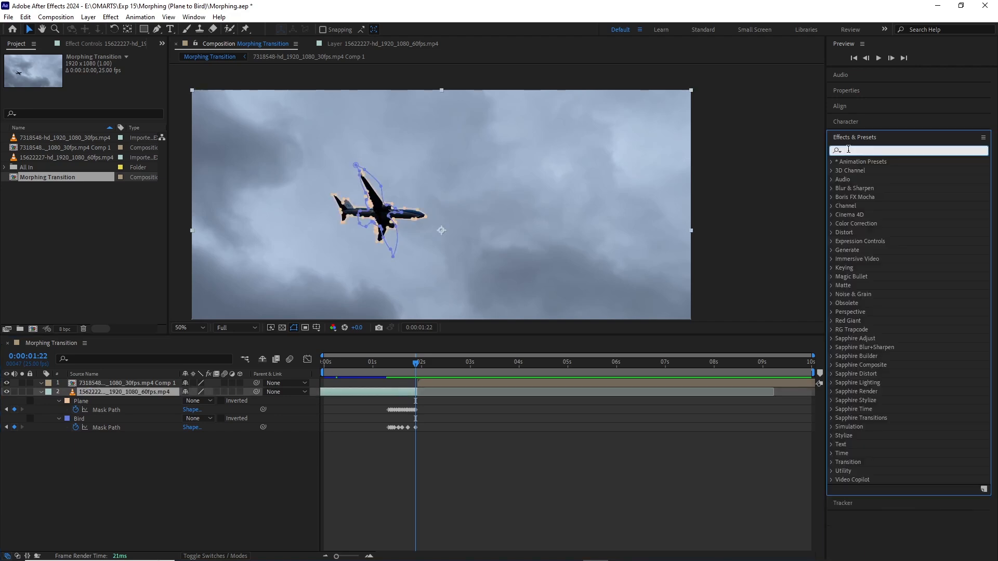
{"action": "type", "text": "reshape"}
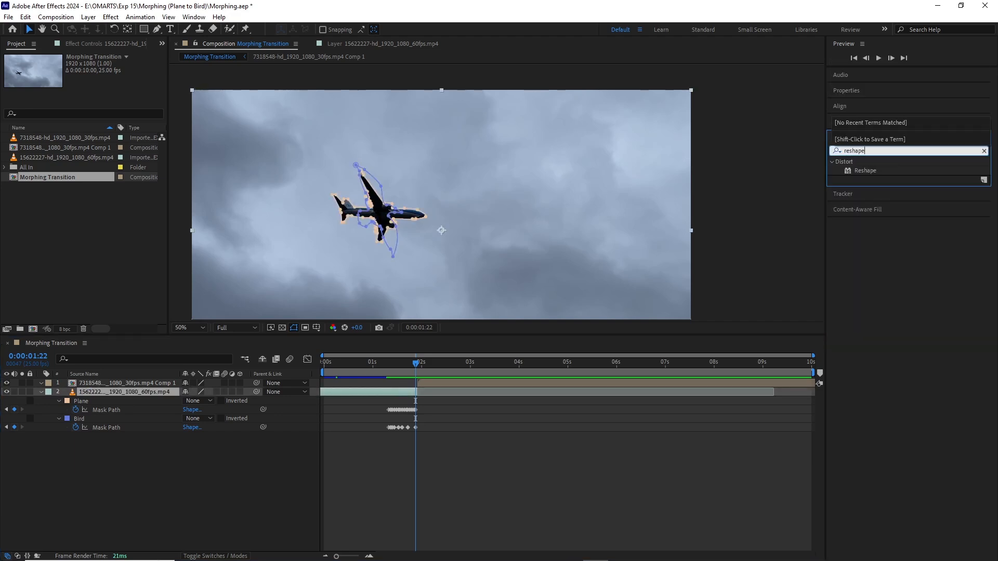
{"action": "left_click_drag", "start_coordinate": [882, 173], "coordinate": [391, 393]}
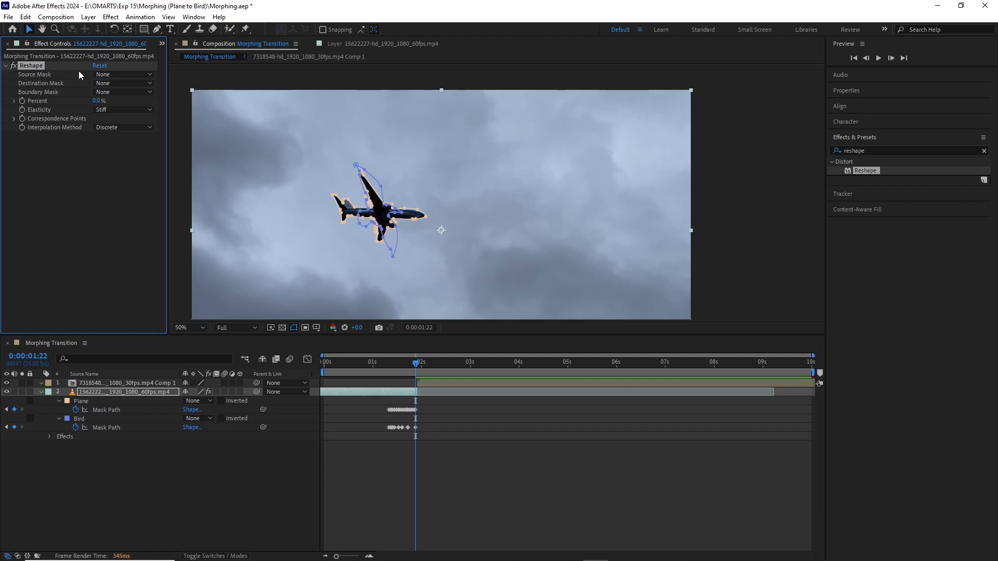
- Set Reshape's source mask to Plane and its destination mask to Bird
{"action": "left_click", "coordinate": [104, 75]}
{"action": "left_click", "coordinate": [117, 100]}
{"action": "left_click", "coordinate": [113, 84]}
{"action": "left_click", "coordinate": [113, 121]}
- Add two Reshape correspondence pairs linking the tip and underside of the plane's nose to the bird mask's head
{"action": "left_click", "coordinate": [15, 119]}
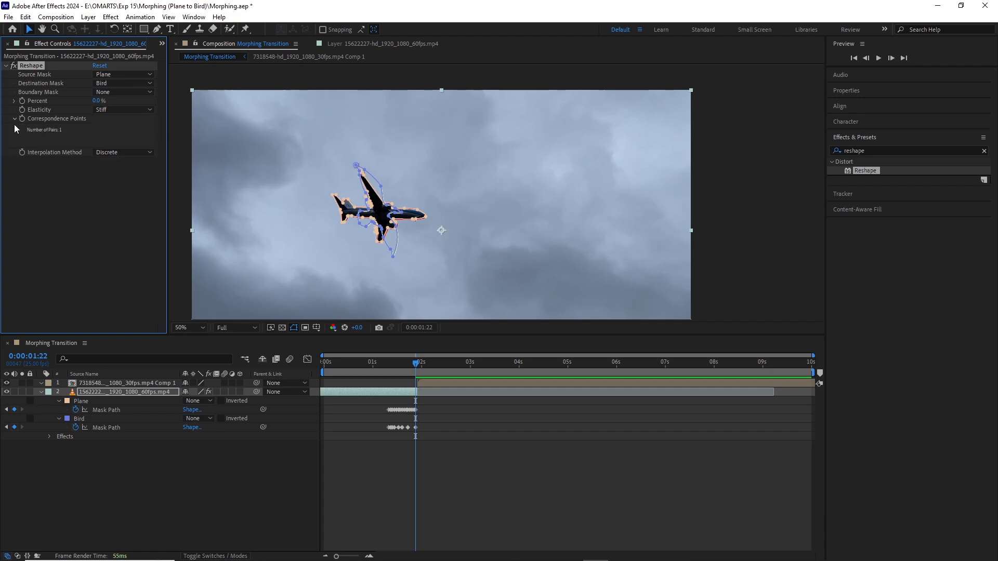
{"action": "scroll", "coordinate": [401, 407], "scroll_direction": "up", "scroll_amount": 5}
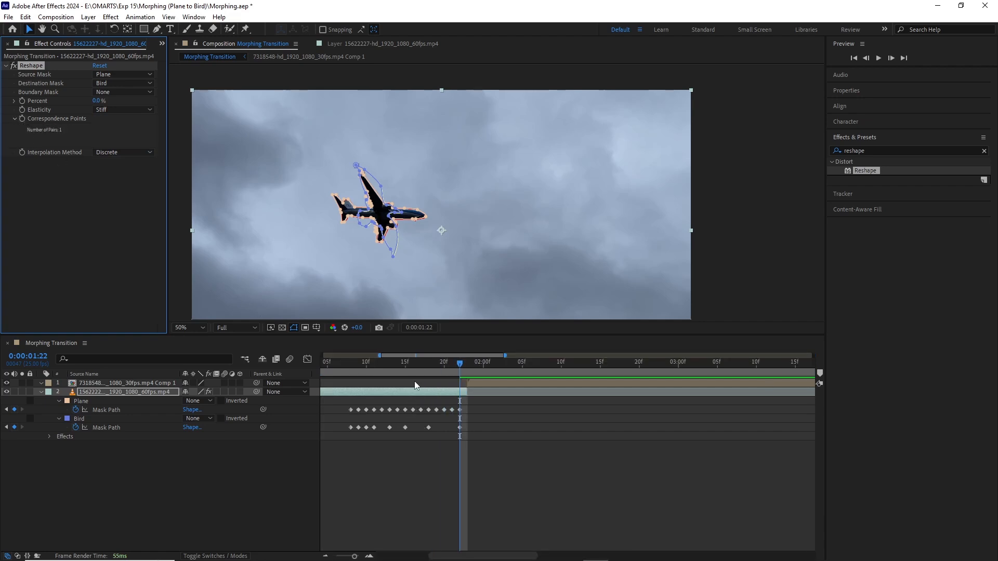
{"action": "scroll", "coordinate": [372, 233], "scroll_direction": "up", "scroll_amount": 4}
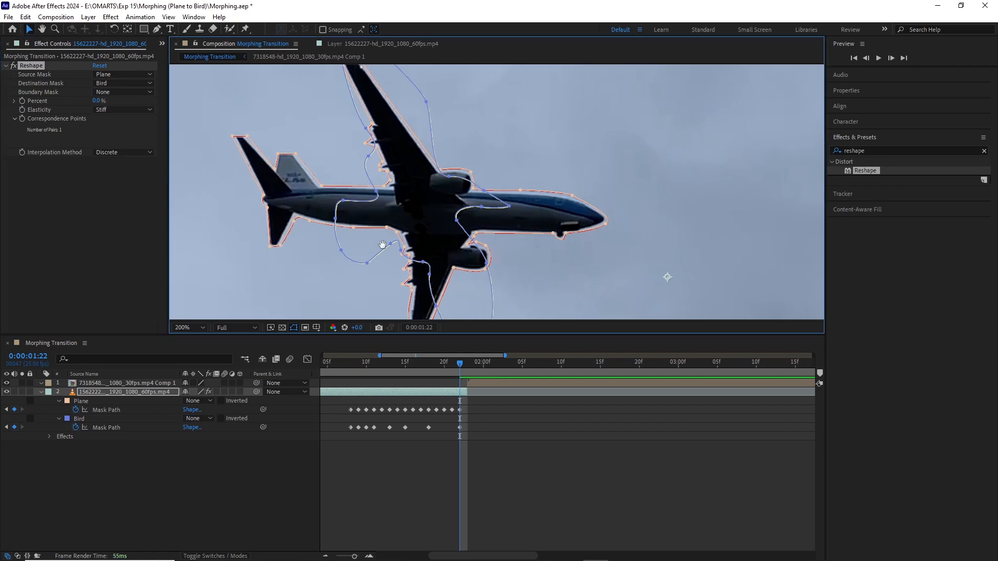
{"action": "left_click_drag", "start_coordinate": [362, 153], "coordinate": [384, 249]}
{"action": "key", "text": "v"}
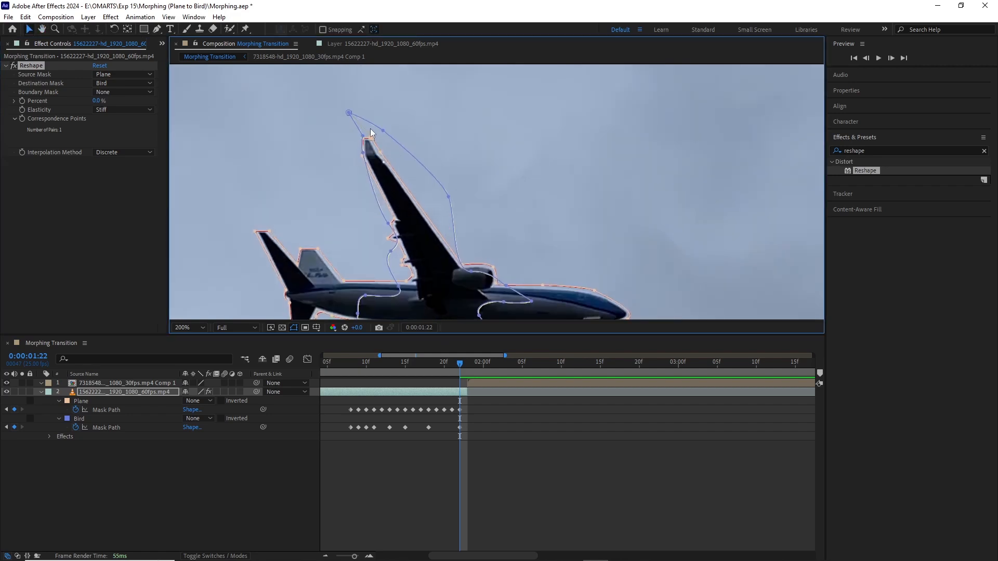
{"action": "scroll", "coordinate": [391, 213], "scroll_direction": "down", "scroll_amount": 2}
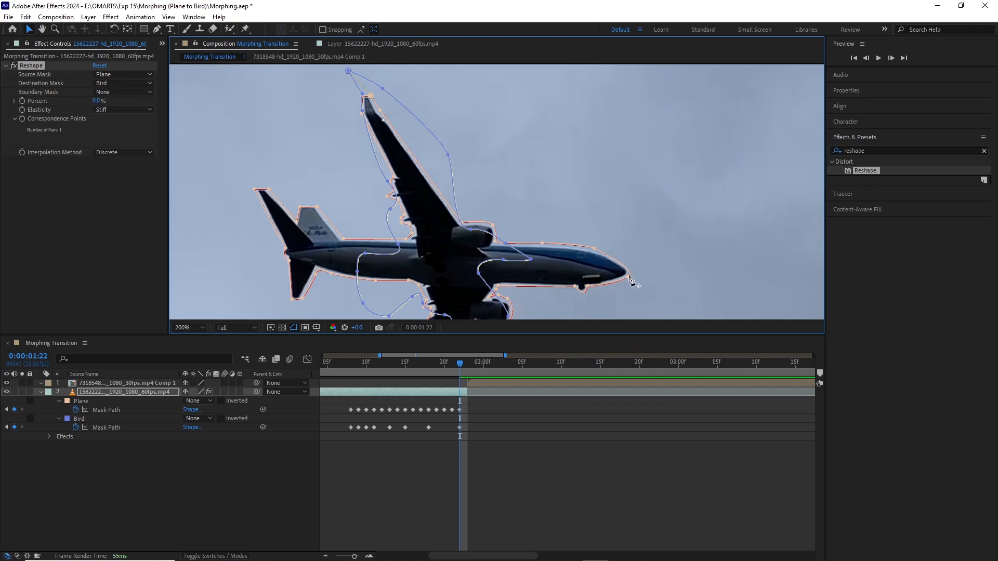
{"action": "left_click", "coordinate": [628, 276], "text": "alt"}
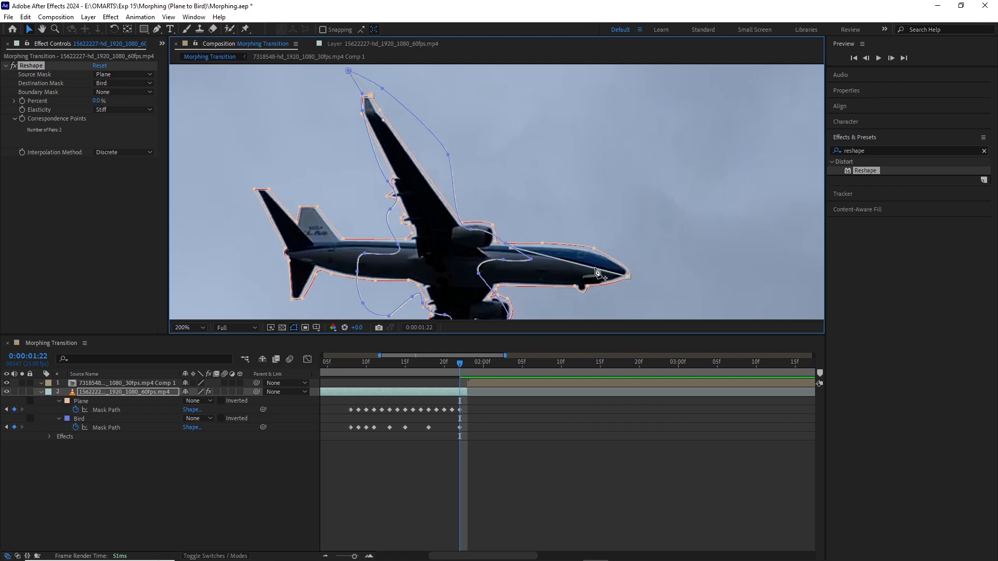
{"action": "left_click", "coordinate": [577, 289], "text": "alt"}
{"action": "left_click_drag", "start_coordinate": [513, 266], "coordinate": [481, 272]}
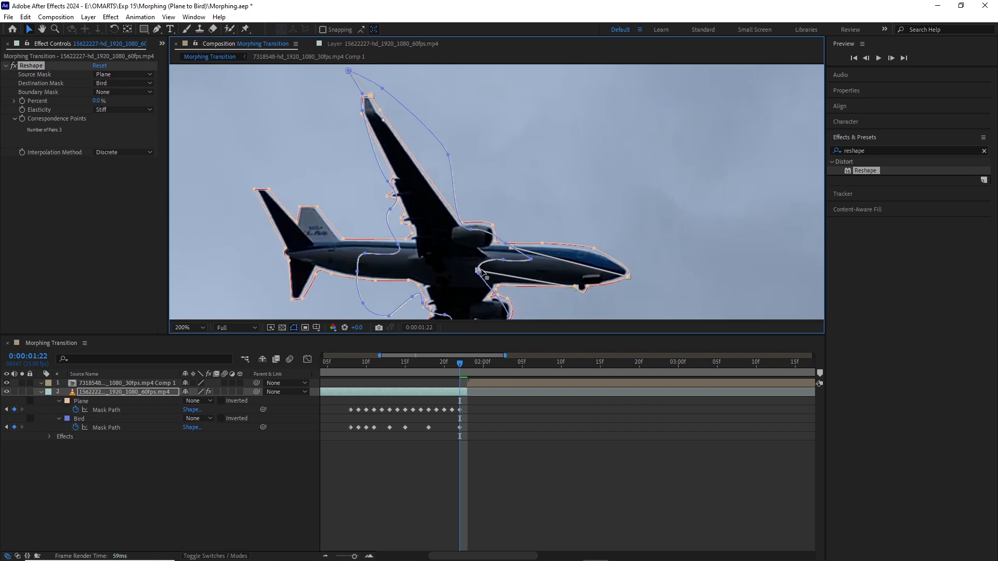
- Add correspondence pairs linking the plane's lower engine and lower wing to the bird mask's lower wing
{"action": "scroll", "coordinate": [509, 278], "scroll_direction": "down", "scroll_amount": 2}
{"action": "scroll", "coordinate": [504, 208], "scroll_direction": "down", "scroll_amount": 2}
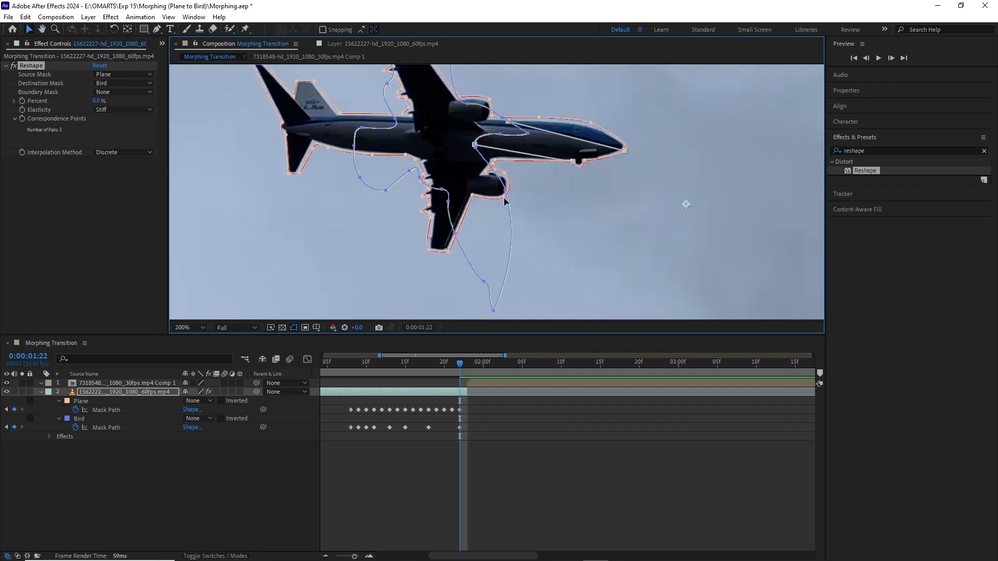
{"action": "left_click_drag", "start_coordinate": [508, 213], "coordinate": [495, 310]}
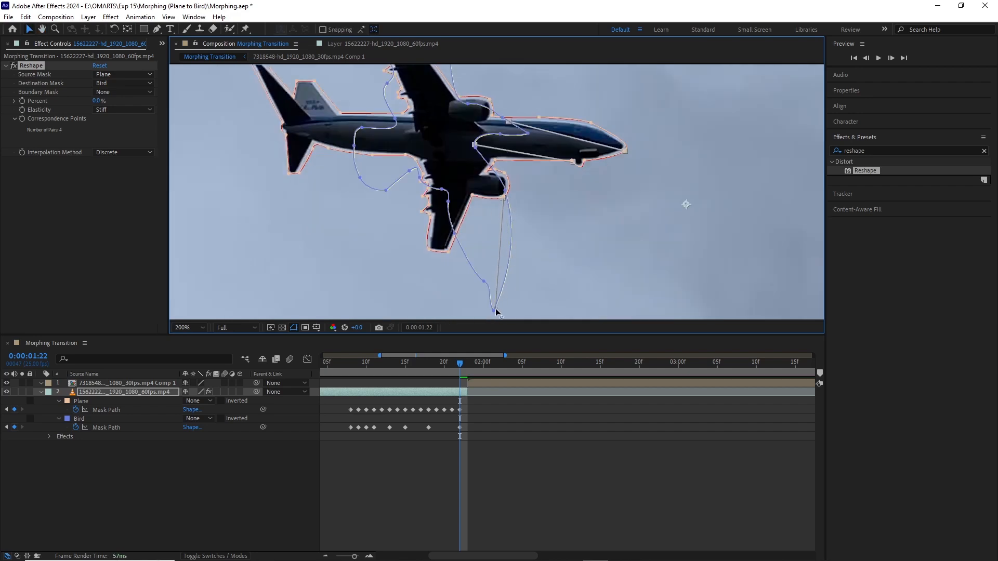
{"action": "left_click_drag", "start_coordinate": [420, 204], "coordinate": [449, 213]}
{"action": "left_click", "coordinate": [451, 220], "text": "alt"}
{"action": "left_click_drag", "start_coordinate": [494, 249], "coordinate": [491, 226]}
{"action": "left_click_drag", "start_coordinate": [520, 295], "coordinate": [536, 249]}
- Add correspondence pairs linking the plane's rear body and tail fins to the bird mask's tail
{"action": "left_click", "coordinate": [386, 200], "text": "alt"}
{"action": "scroll", "coordinate": [516, 217], "scroll_direction": "up", "scroll_amount": 2}
{"action": "left_click_drag", "start_coordinate": [497, 189], "coordinate": [369, 224]}
{"action": "scroll", "coordinate": [347, 219], "scroll_direction": "down", "scroll_amount": 2}
{"action": "left_click", "coordinate": [326, 197], "text": "alt"}
{"action": "left_click", "coordinate": [279, 113], "text": "alt"}
{"action": "left_click", "coordinate": [327, 131], "text": "alt"}
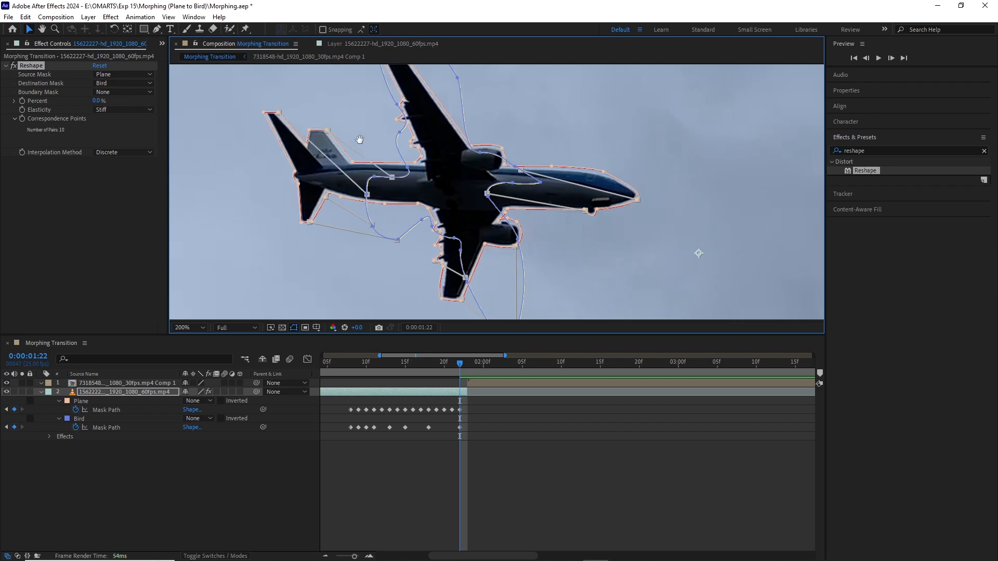
{"action": "left_click_drag", "start_coordinate": [359, 140], "coordinate": [362, 215]}
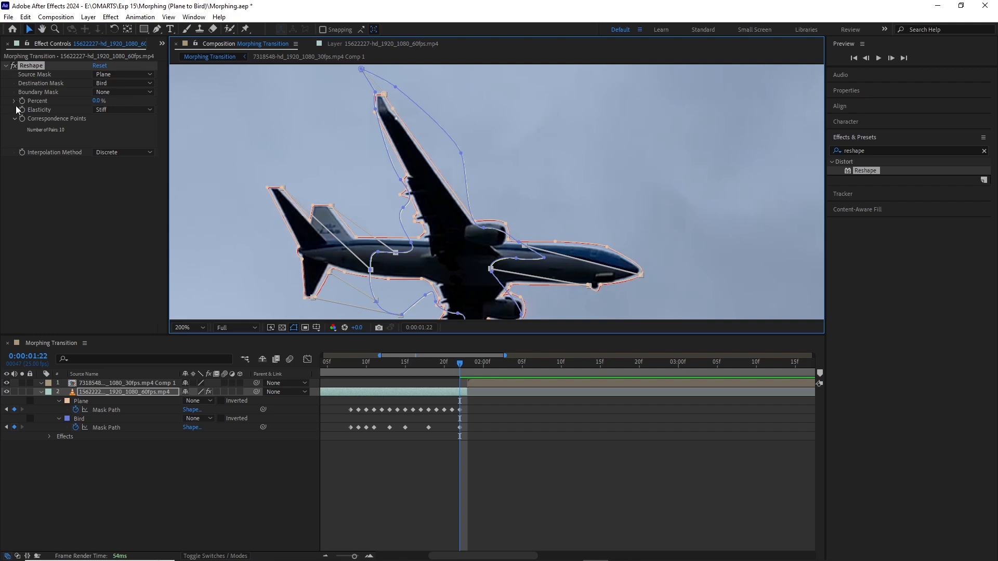
- Set Reshape's elasticity to Super Fluid and keyframe its Percent at 100 at 0:00:01:22
{"action": "left_click", "coordinate": [137, 111]}
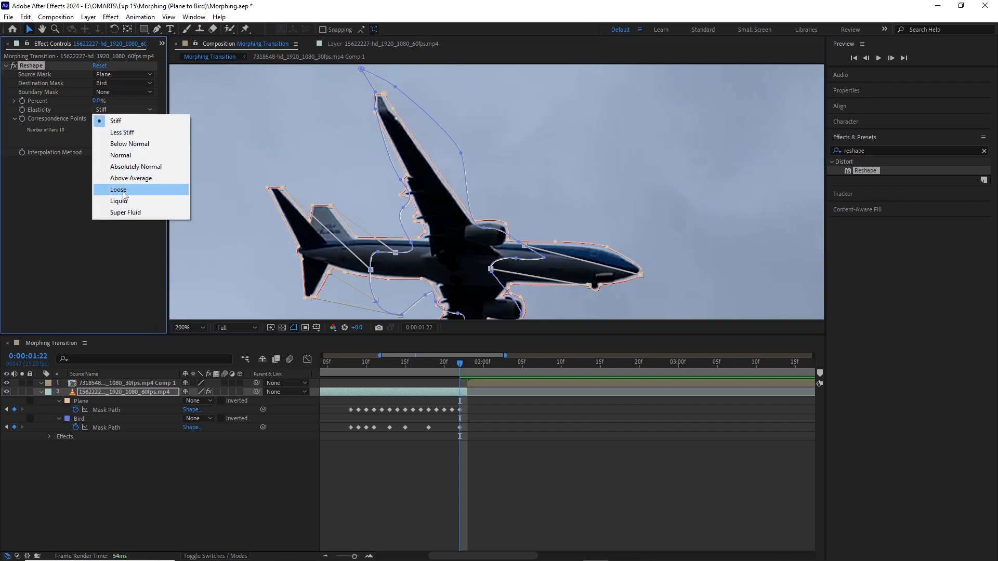
{"action": "left_click", "coordinate": [124, 212]}
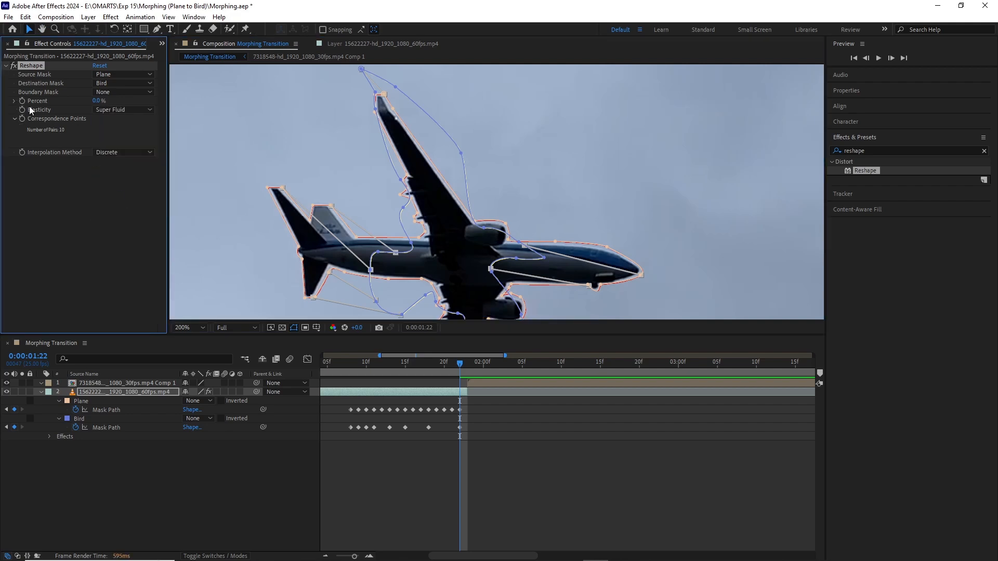
{"action": "left_click", "coordinate": [96, 101]}
{"action": "type", "text": "100"}
{"action": "key", "text": "Return"}
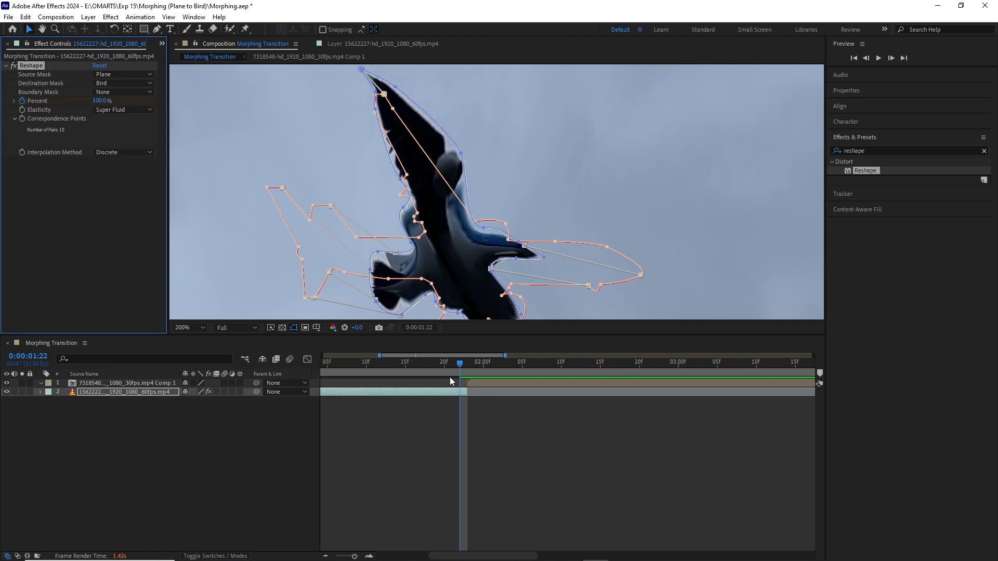
- Keyframe Reshape's Percent at 0 at 0:00:01:08, where the mask keyframes begin
{"action": "key", "text": "u"}
{"action": "left_click_drag", "start_coordinate": [437, 366], "coordinate": [352, 379]}
{"action": "left_click", "coordinate": [99, 101]}
{"action": "type", "text": "0"}
{"action": "key", "text": "Return"}
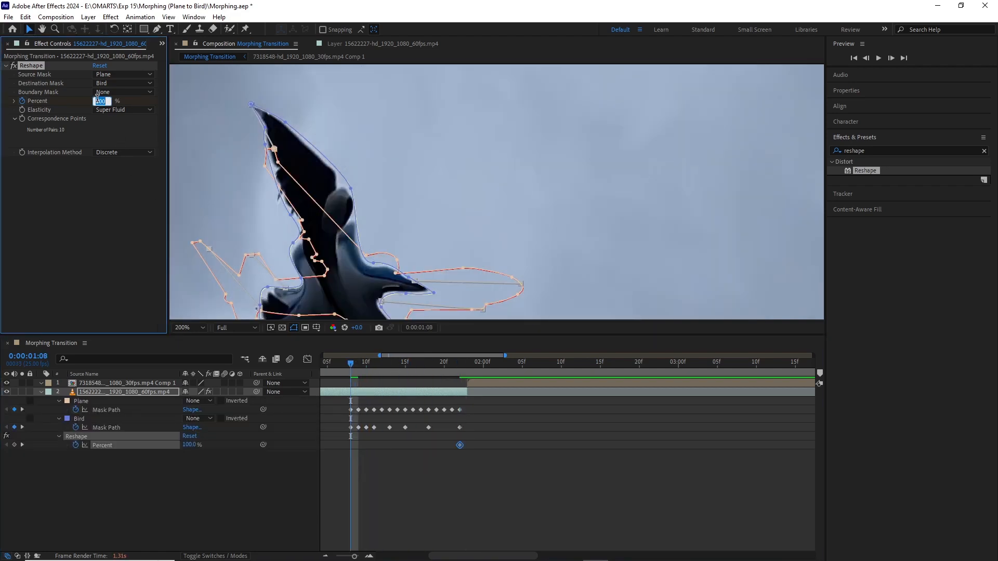
{"action": "scroll", "coordinate": [398, 469], "scroll_direction": "down", "scroll_amount": 3}
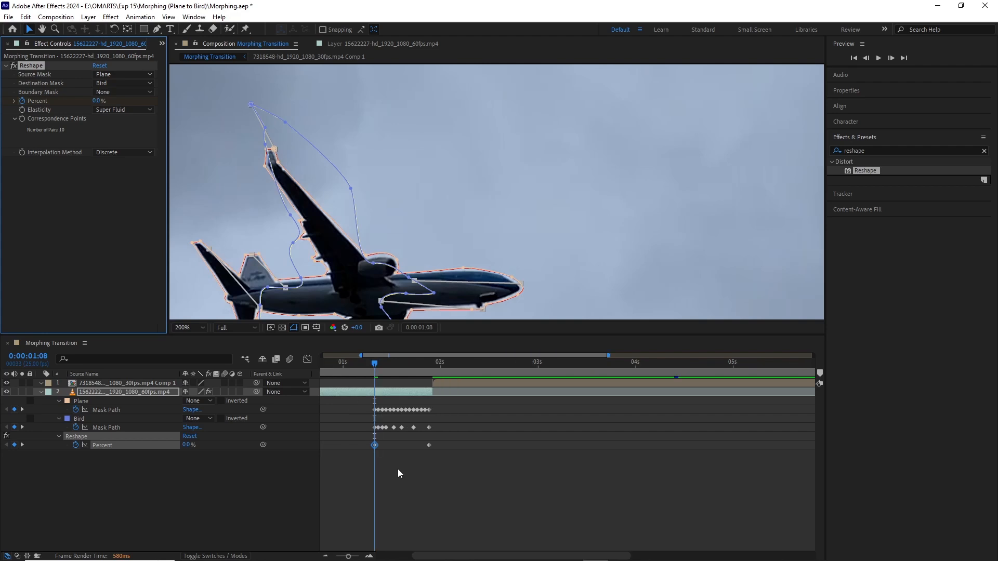
{"action": "left_click", "coordinate": [200, 330]}
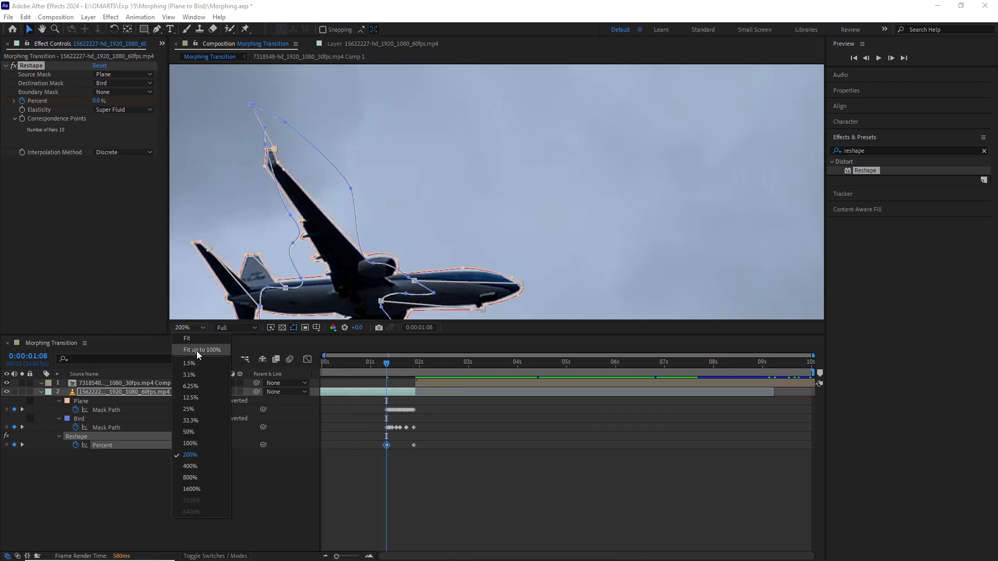
{"action": "left_click", "coordinate": [196, 351]}
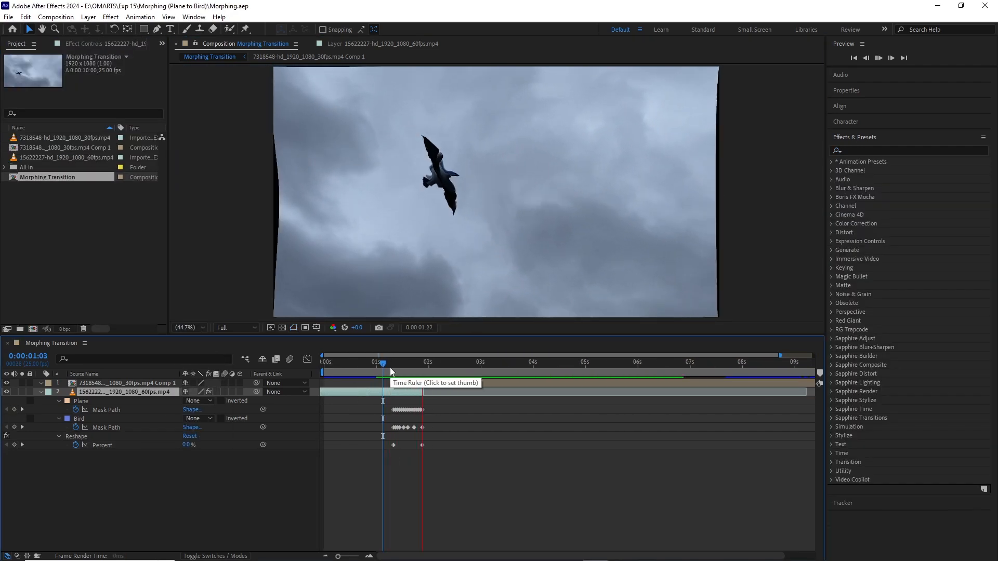
- Create an adjustment layer and place it above the bird composition at the top of the layer stack
{"action": "mouse_move", "coordinate": [390, 368]}
{"action": "left_mouse_down"}
{"action": "mouse_move", "coordinate": [423, 371]}
{"action": "mouse_move", "coordinate": [392, 372]}
{"action": "left_mouse_up"}
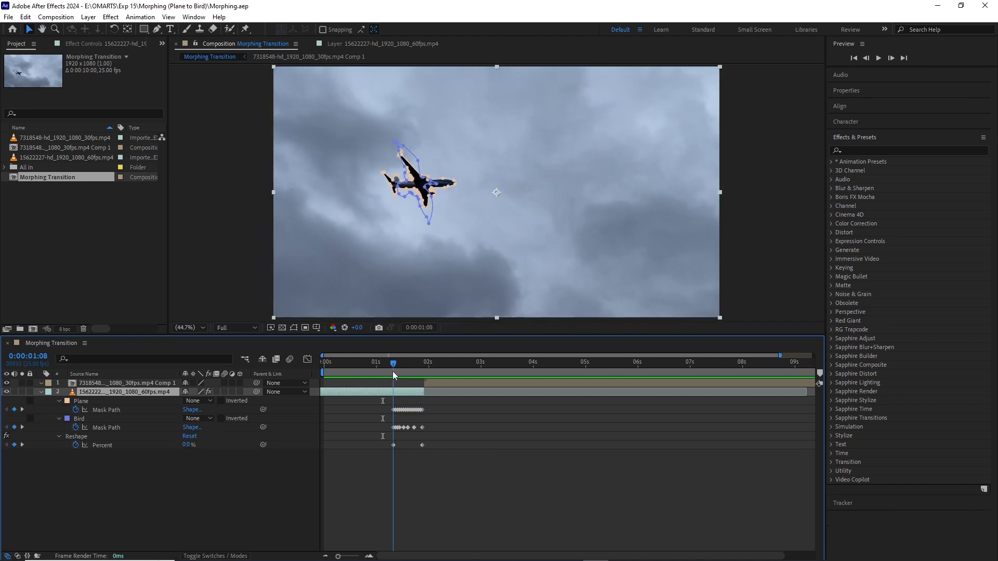
{"action": "left_click", "coordinate": [40, 392]}
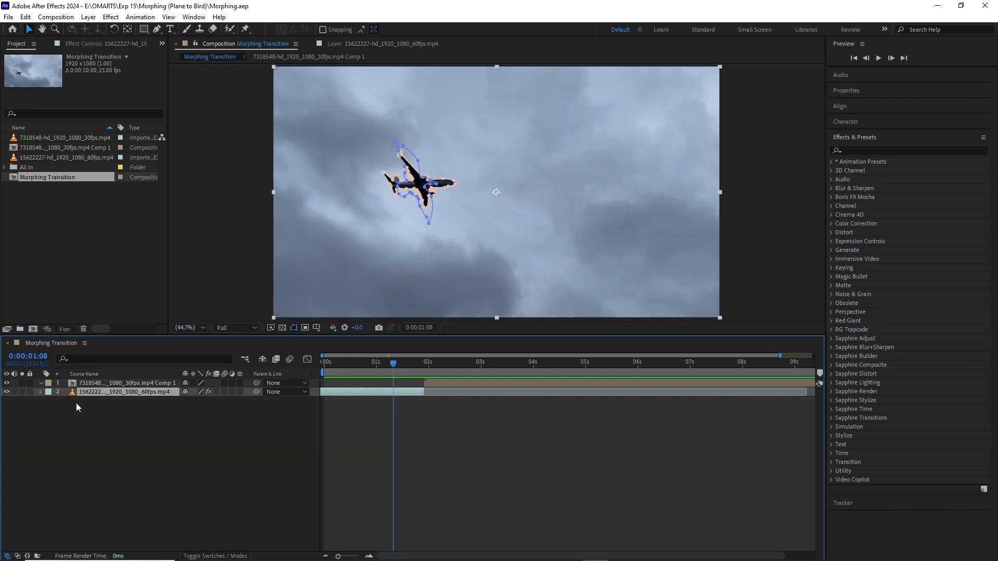
{"action": "right_click", "coordinate": [274, 411]}
{"action": "mouse_move", "coordinate": [319, 417]}
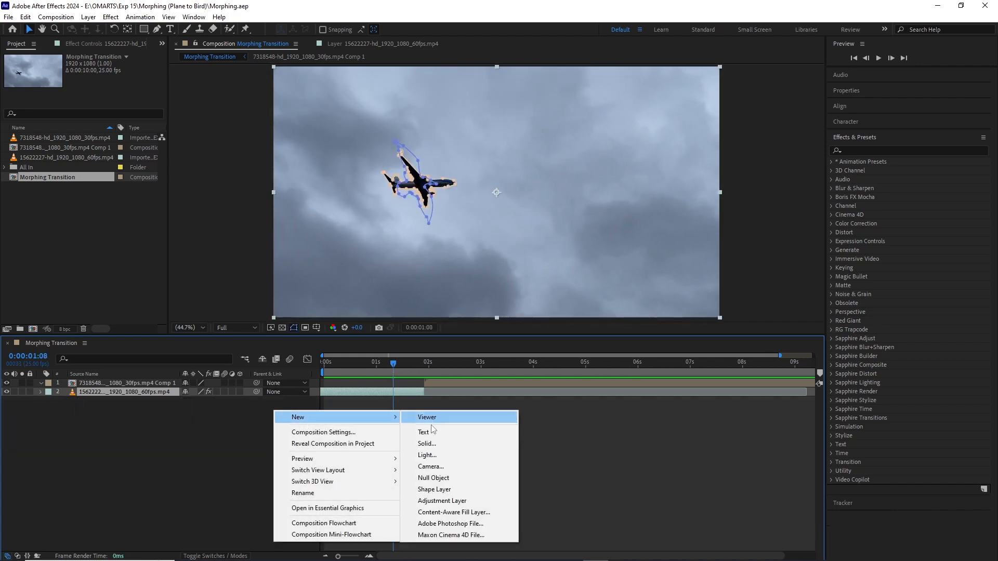
{"action": "left_click", "coordinate": [443, 501]}
{"action": "left_click_drag", "start_coordinate": [174, 388], "coordinate": [172, 380]}
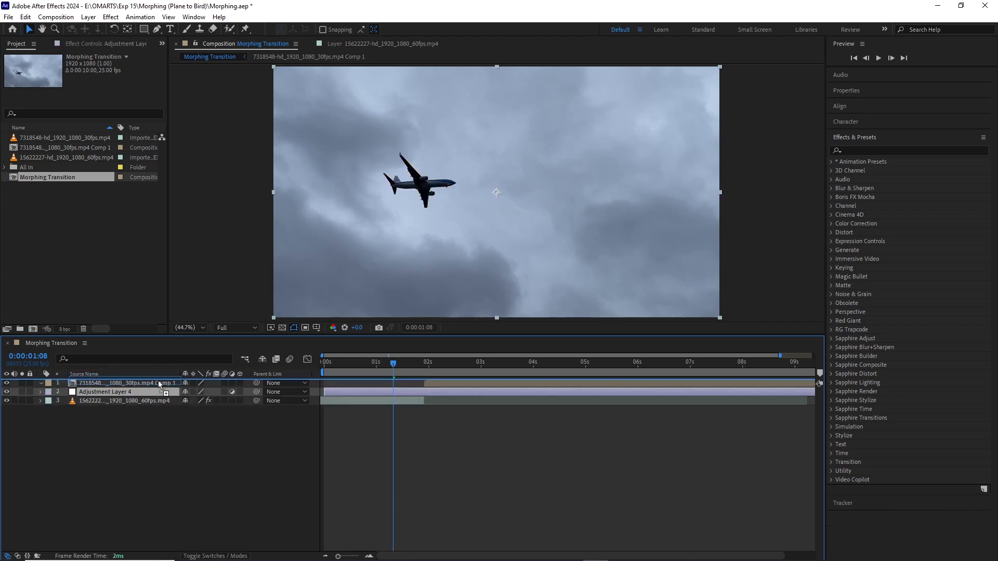
- Split the adjustment layer at 0:00:01:08, where the morph begins, and delete the part before it
{"action": "left_click", "coordinate": [408, 402]}
{"action": "key", "text": "u"}
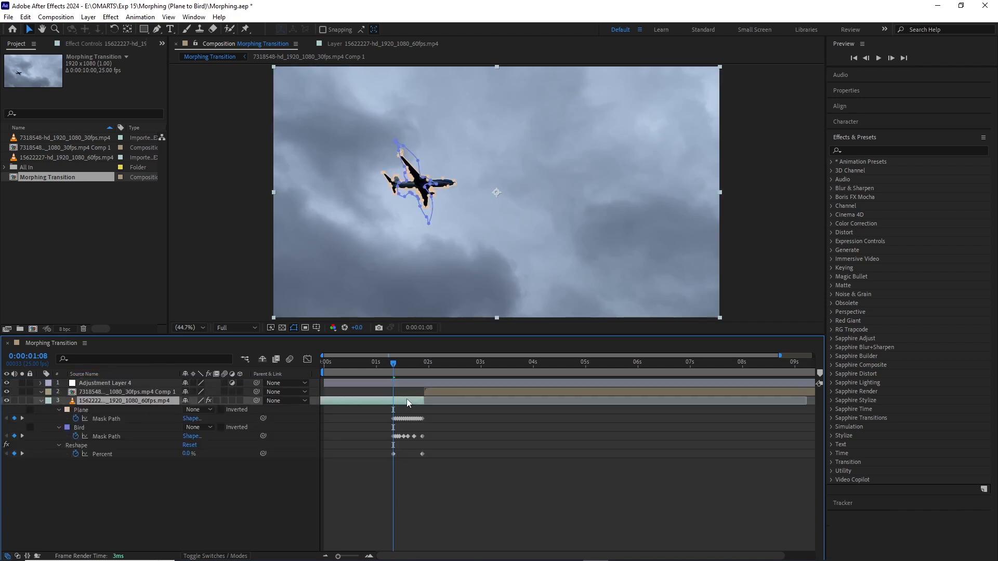
{"action": "left_click", "coordinate": [397, 385]}
{"action": "key", "text": "ctrl+shift+d"}
{"action": "left_click", "coordinate": [388, 391]}
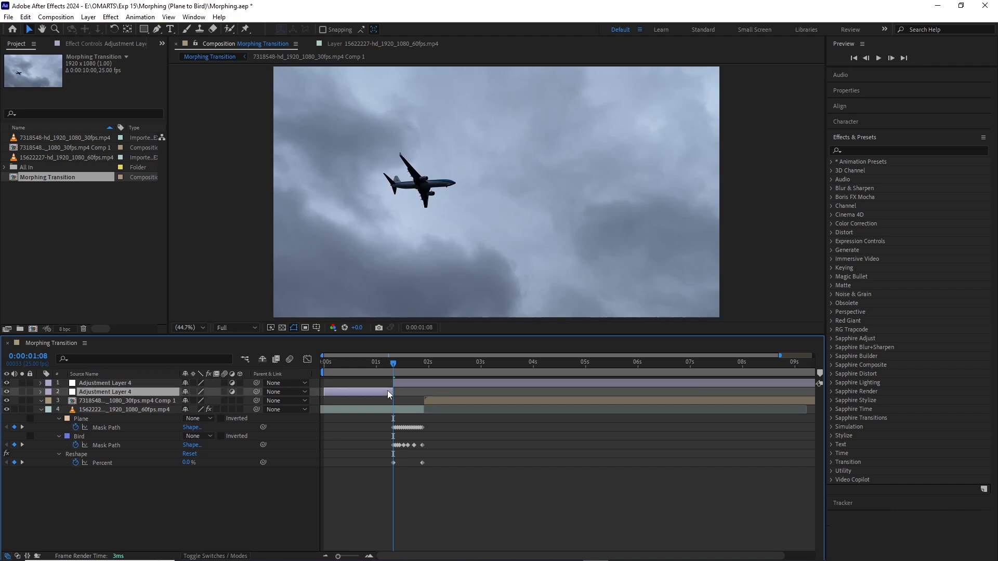
{"action": "key", "text": "Delete"}
- Split the adjustment layer shortly after the cut to the bird clip, at about 0:00:02:09, and delete the remainder
{"action": "left_click", "coordinate": [416, 381]}
{"action": "left_click_drag", "start_coordinate": [419, 372], "coordinate": [395, 368]}
{"action": "key", "text": "ctrl+shift+d"}
{"action": "key", "text": "Delete"}
- Find the CC Force Motion Blur effect and apply it to the adjustment layer
{"action": "left_click", "coordinate": [850, 150]}
{"action": "type", "text": "cc for"}
{"action": "type", "text": "ve"}
{"action": "key", "text": "BackSpace"}
{"action": "key", "text": "BackSpace"}
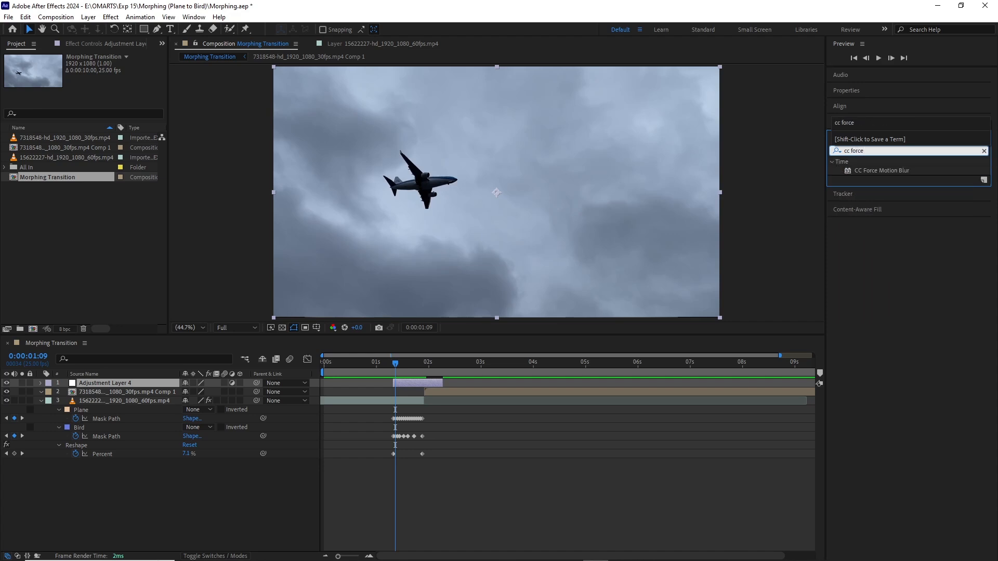
{"action": "left_click_drag", "start_coordinate": [868, 174], "coordinate": [400, 387]}
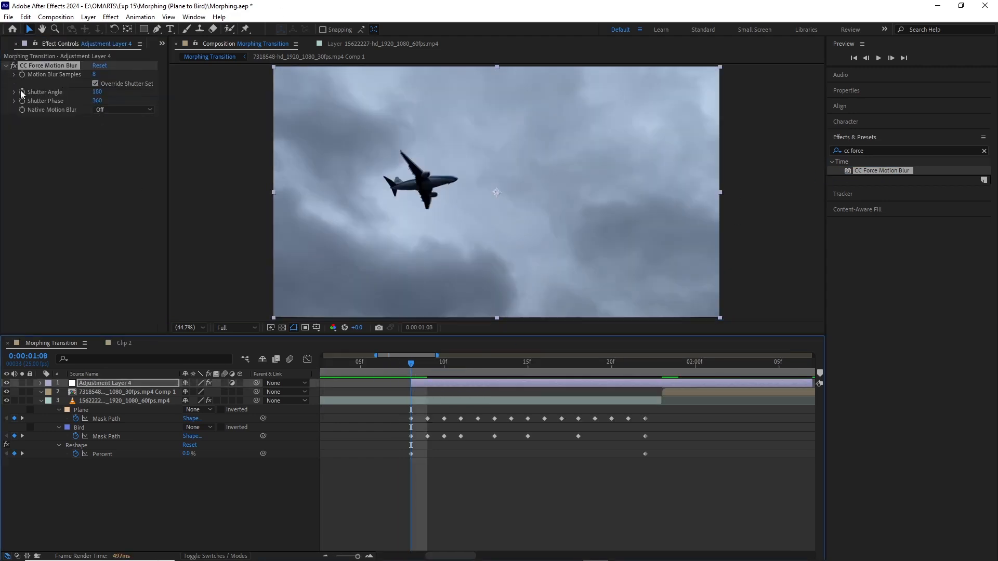
- Keyframe CC Force Motion Blur's Shutter Angle from 180 at 0:00:01:08 to 1500 at 0:00:01:23
{"action": "left_click", "coordinate": [22, 92]}
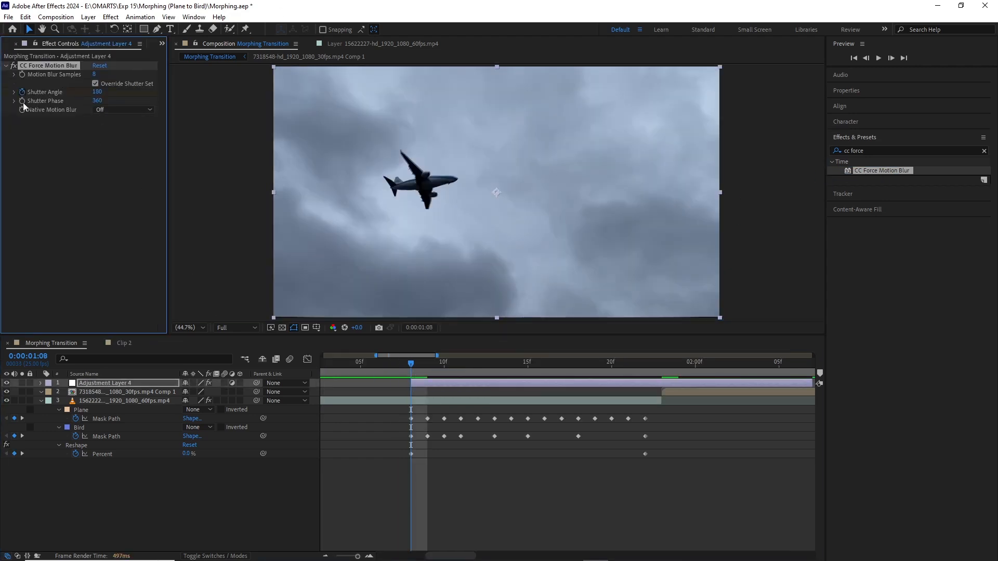
{"action": "key", "text": "u"}
{"action": "left_click_drag", "start_coordinate": [634, 373], "coordinate": [662, 373]}
{"action": "left_click", "coordinate": [99, 92]}
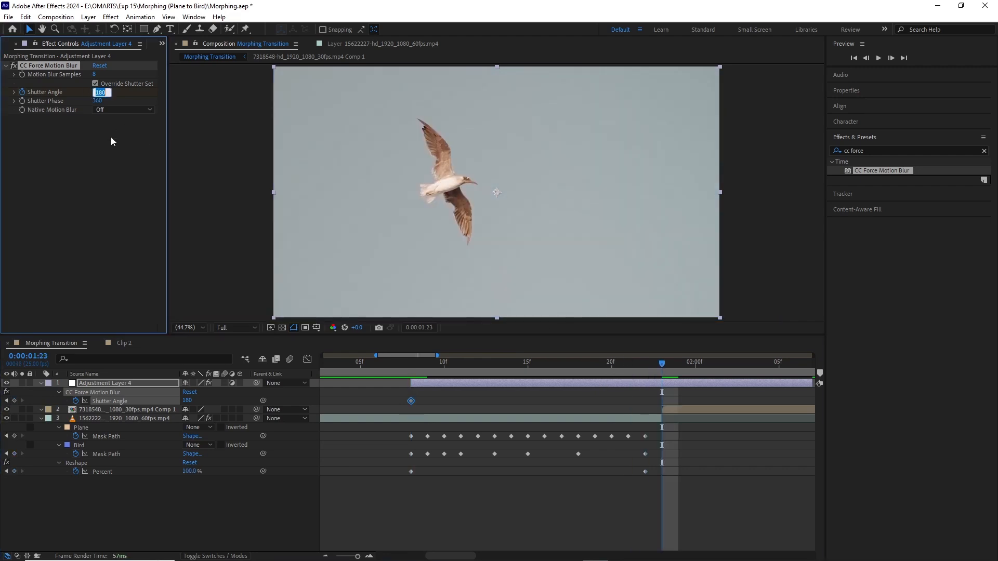
{"action": "type", "text": "1000"}
{"action": "key", "text": "Return"}
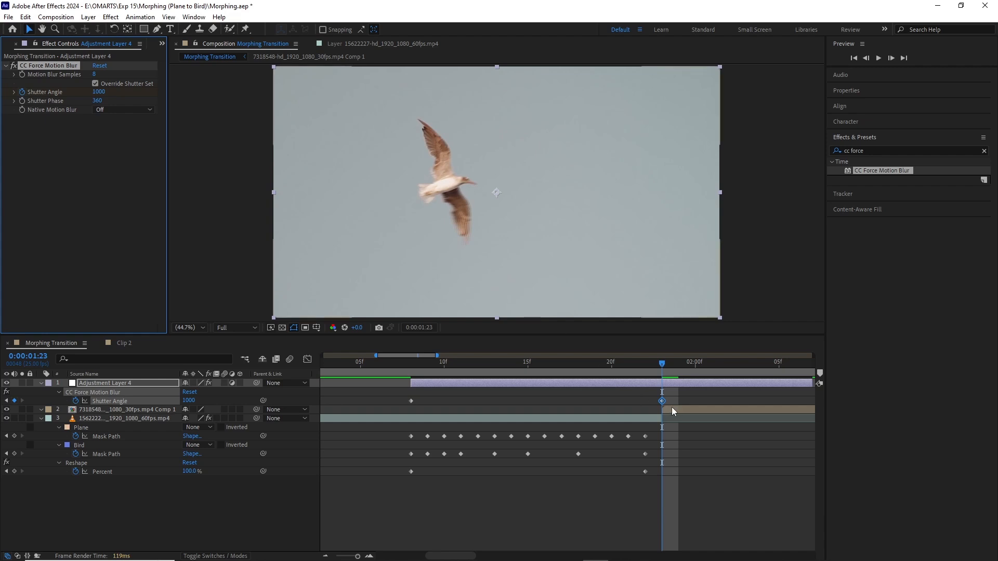
{"action": "left_click", "coordinate": [99, 92]}
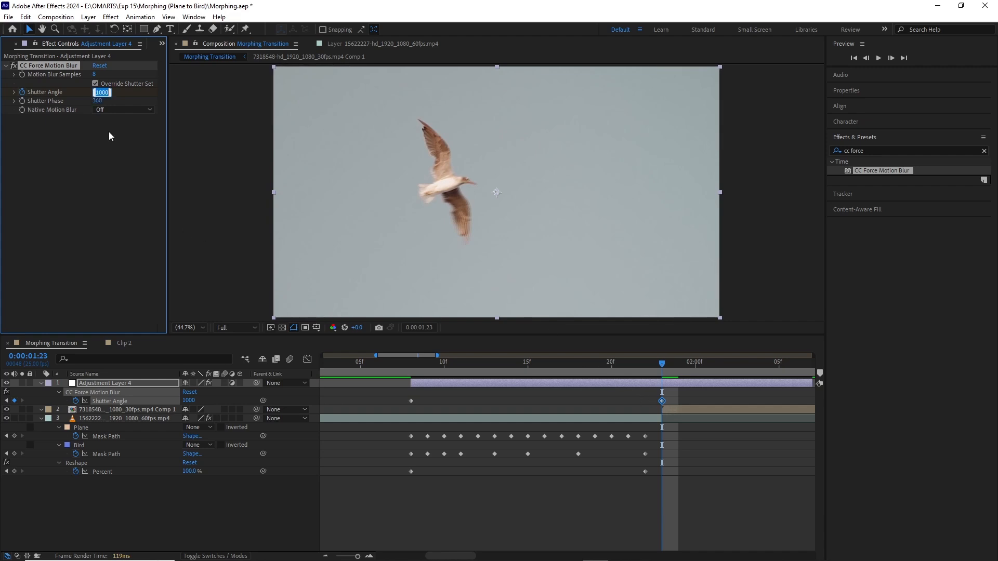
{"action": "type", "text": "1500"}
{"action": "key", "text": "Return"}
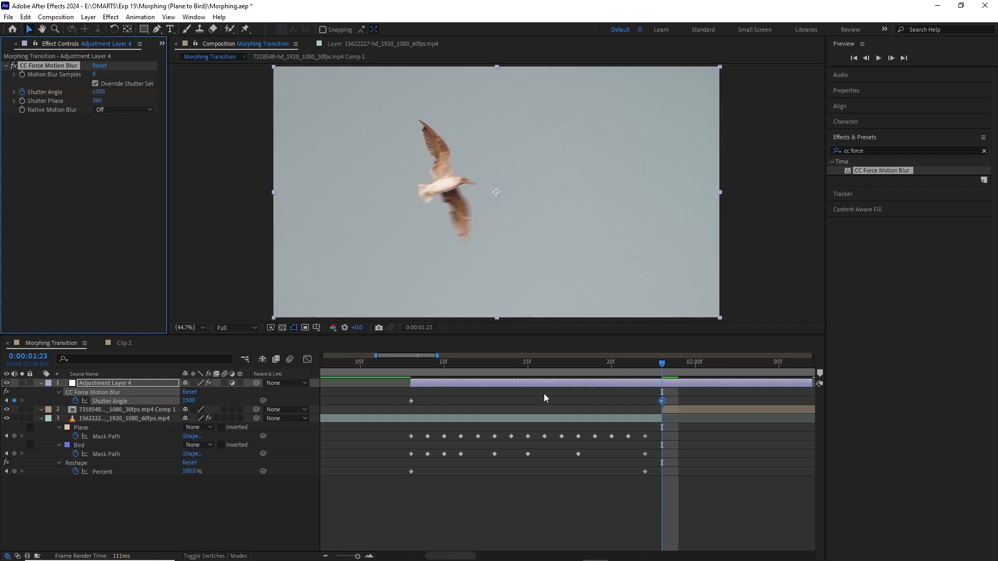
- Keyframe the Shutter Angle at 0 at 0:00:02:09, near the end of the adjustment layer
{"action": "scroll", "coordinate": [662, 396], "scroll_direction": "down", "scroll_amount": 1}
{"action": "scroll", "coordinate": [659, 395], "scroll_direction": "right", "scroll_amount": 3}
{"action": "left_click_drag", "start_coordinate": [634, 366], "coordinate": [693, 364]}
{"action": "left_click", "coordinate": [99, 92]}
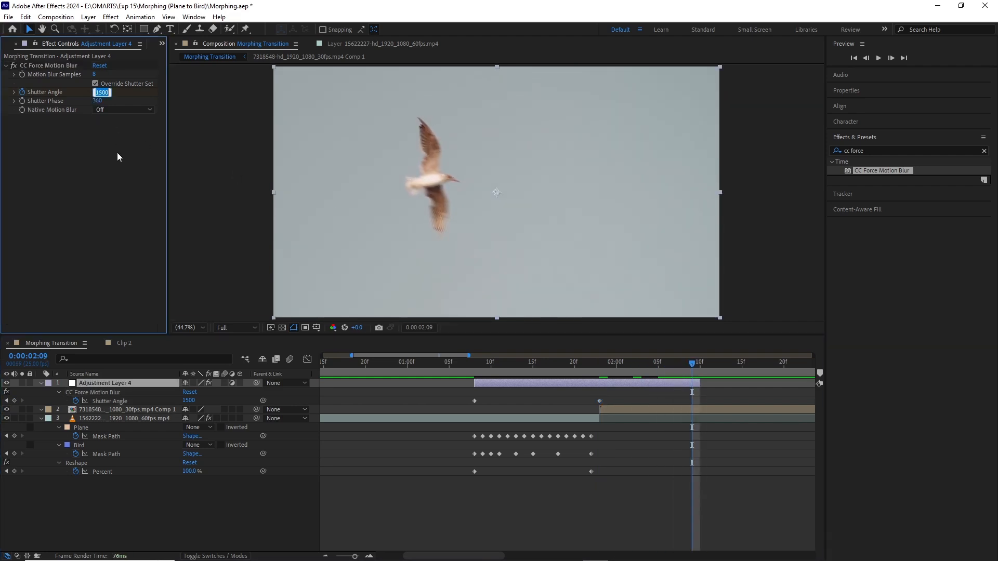
{"action": "type", "text": "0"}
{"action": "key", "text": "Return"}
- Preview the blurred morph from just before 0:00:01:00, and check the bird clip around 0:00:02:04
{"action": "left_click", "coordinate": [441, 372]}
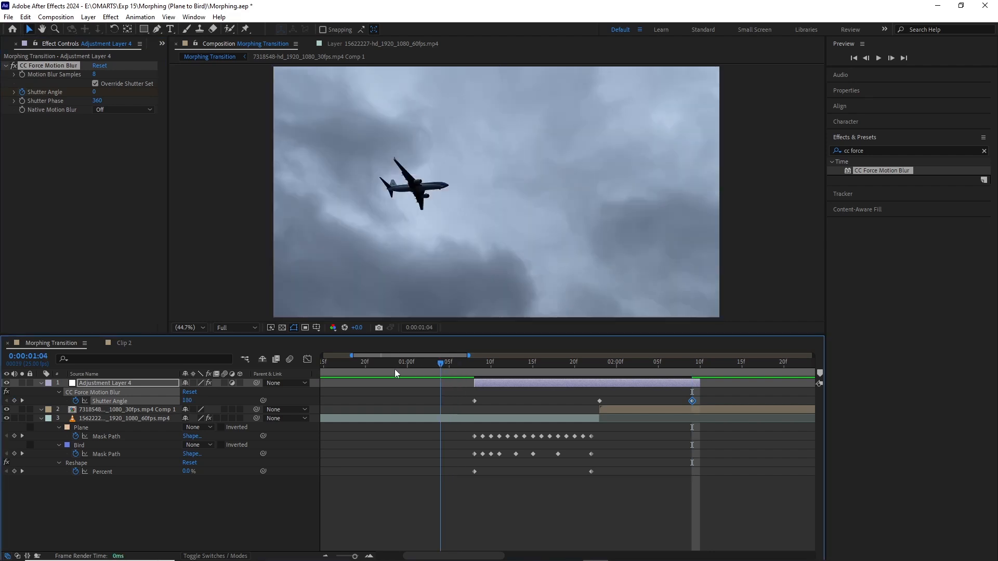
{"action": "left_click_drag", "start_coordinate": [394, 369], "coordinate": [271, 373]}
{"action": "key", "text": "minus"}
{"action": "key", "text": "minus"}
{"action": "left_click", "coordinate": [371, 367]}
{"action": "key", "text": "space"}
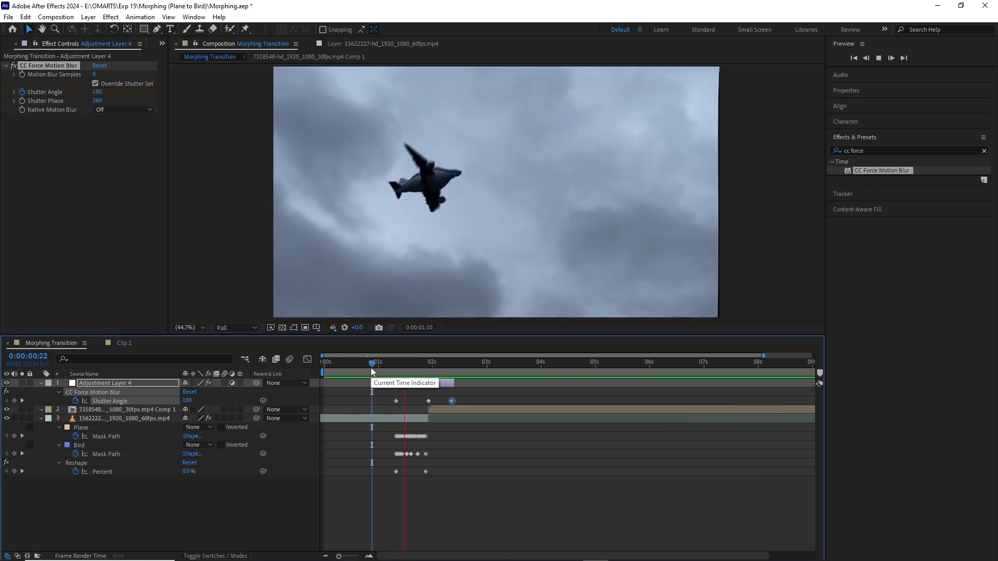
{"action": "left_click_drag", "start_coordinate": [370, 367], "coordinate": [441, 382]}
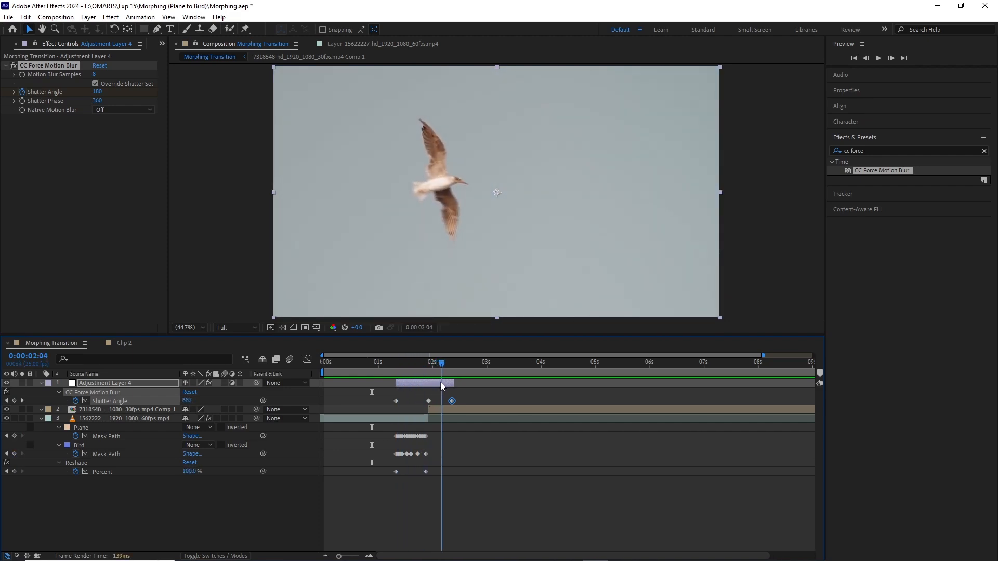
- Find the Black & White effect and apply it to both the bird comp layer and the plane clip
{"action": "left_click", "coordinate": [464, 408]}
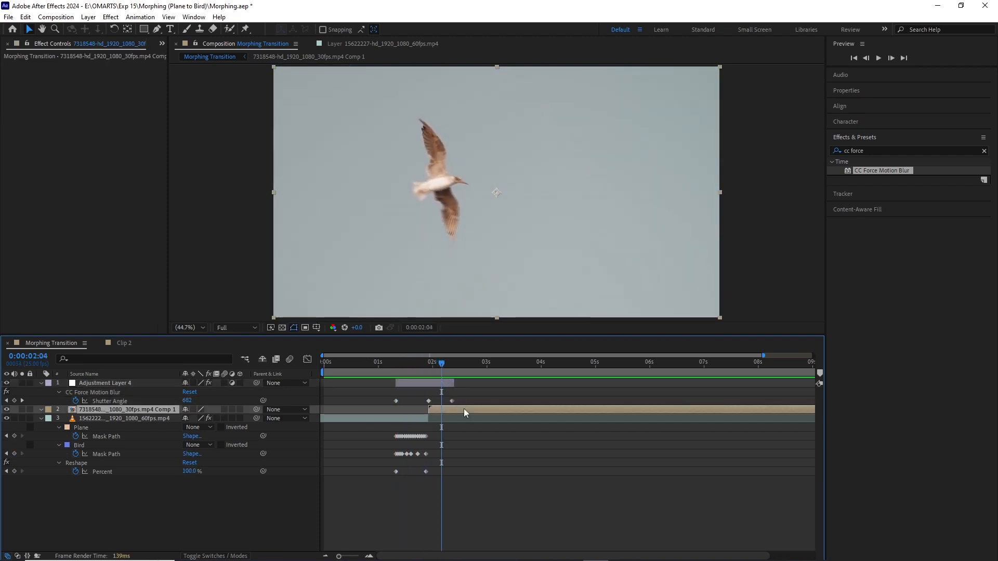
{"action": "left_click", "coordinate": [875, 151]}
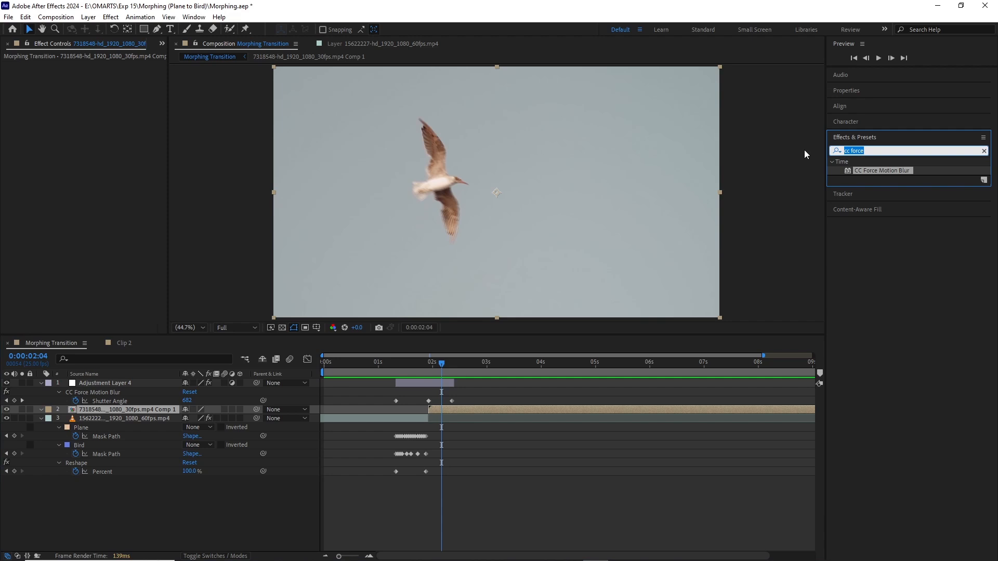
{"action": "type", "text": "blac"}
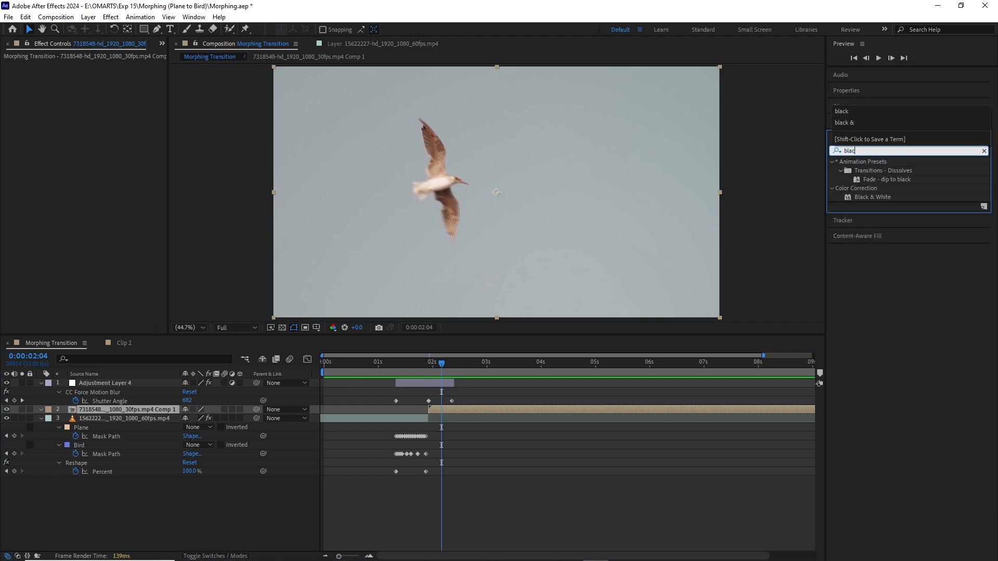
{"action": "left_click_drag", "start_coordinate": [859, 198], "coordinate": [489, 408]}
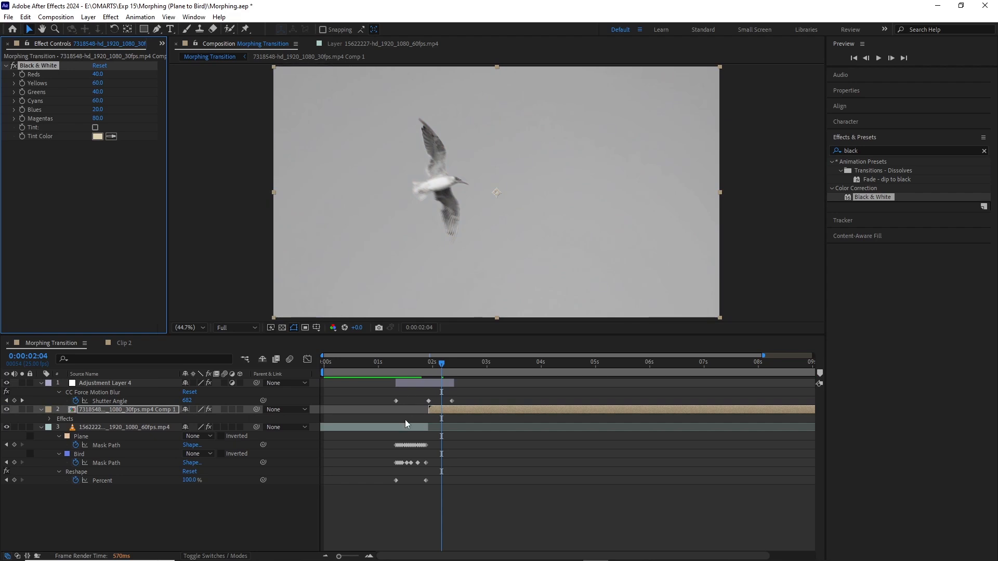
{"action": "left_click", "coordinate": [404, 429]}
{"action": "left_click_drag", "start_coordinate": [874, 198], "coordinate": [393, 426]}
- Compare the black-and-white plane footage at 0:00:01:03 with the bird footage after the transition
{"action": "left_click", "coordinate": [383, 363]}
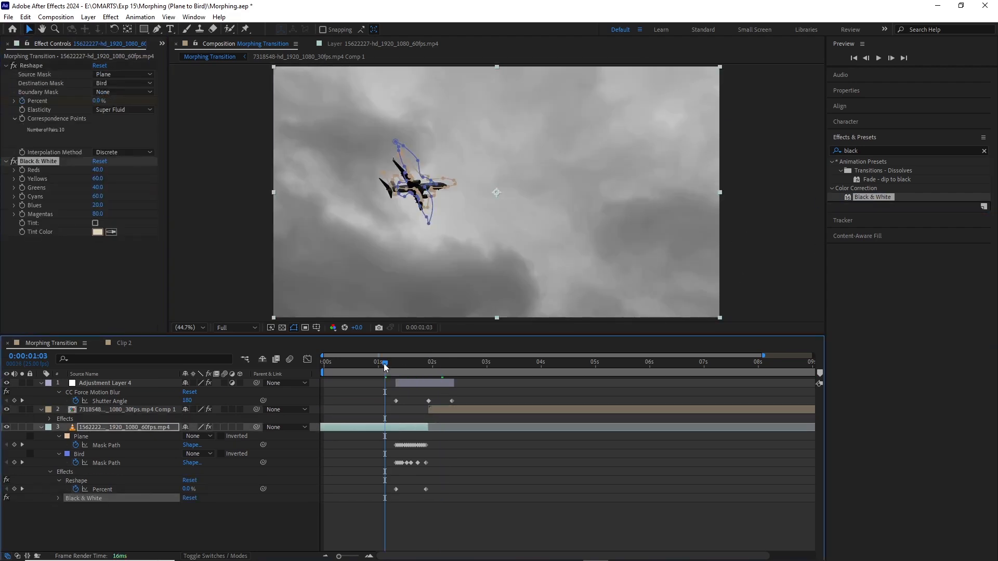
{"action": "left_click", "coordinate": [484, 451]}
{"action": "left_click", "coordinate": [462, 412]}
{"action": "left_click", "coordinate": [476, 362]}
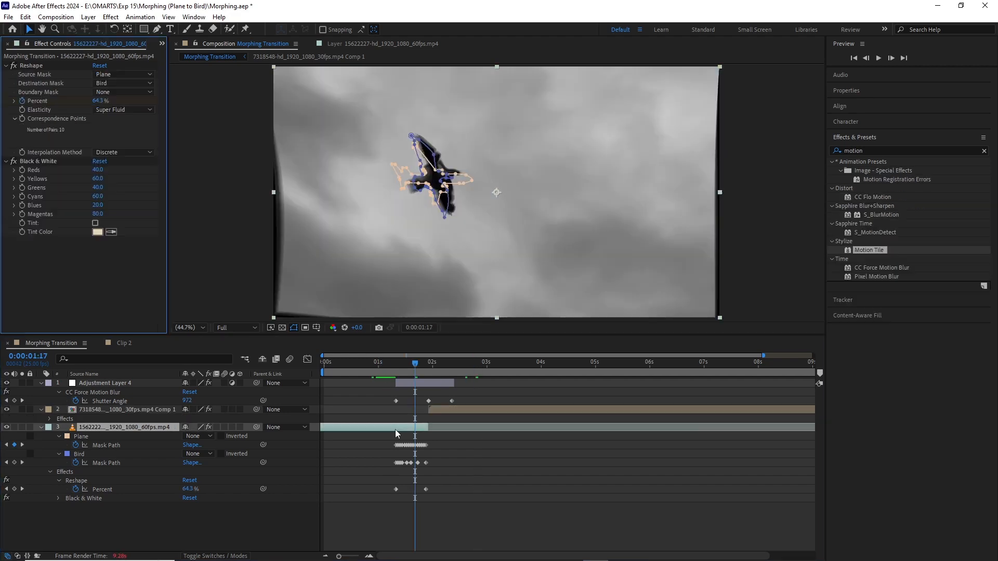
- Collapse the properties of all three layers, then add a null object and place it above the adjustment layer
{"action": "left_click", "coordinate": [42, 427]}
{"action": "left_click", "coordinate": [41, 410]}
{"action": "left_click", "coordinate": [42, 383]}
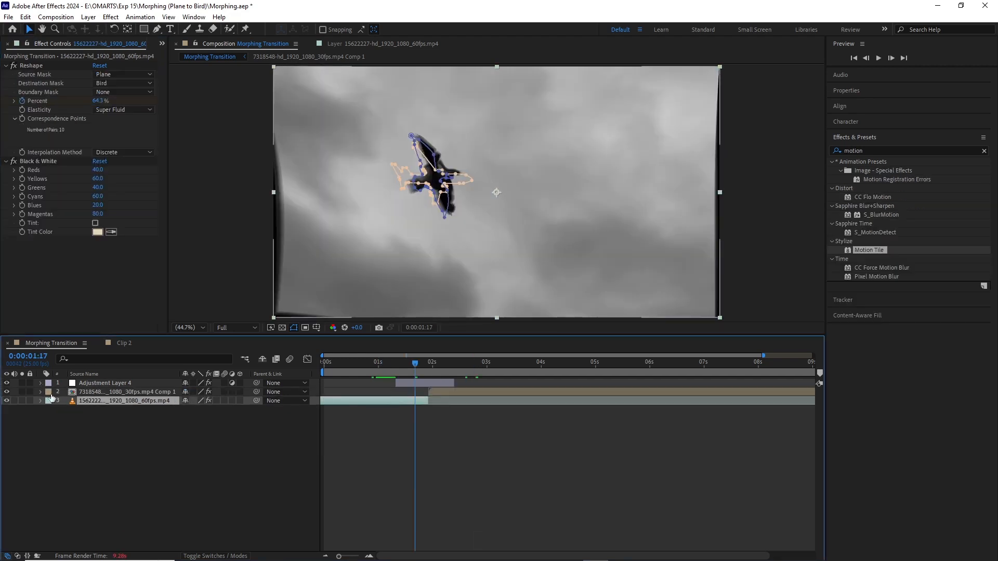
{"action": "right_click", "coordinate": [214, 421]}
{"action": "mouse_move", "coordinate": [244, 426]}
{"action": "left_click", "coordinate": [370, 487]}
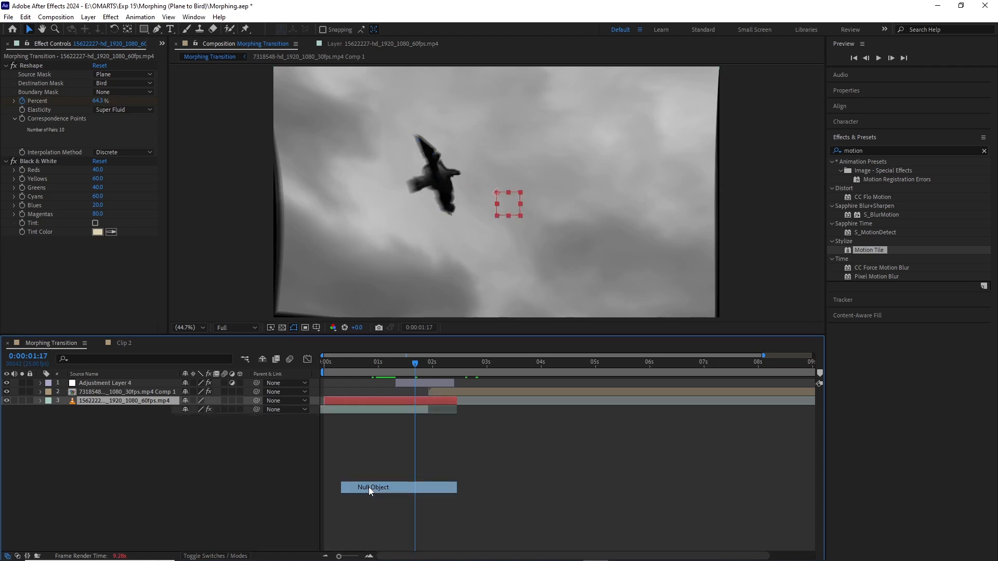
{"action": "left_click_drag", "start_coordinate": [95, 404], "coordinate": [101, 383]}
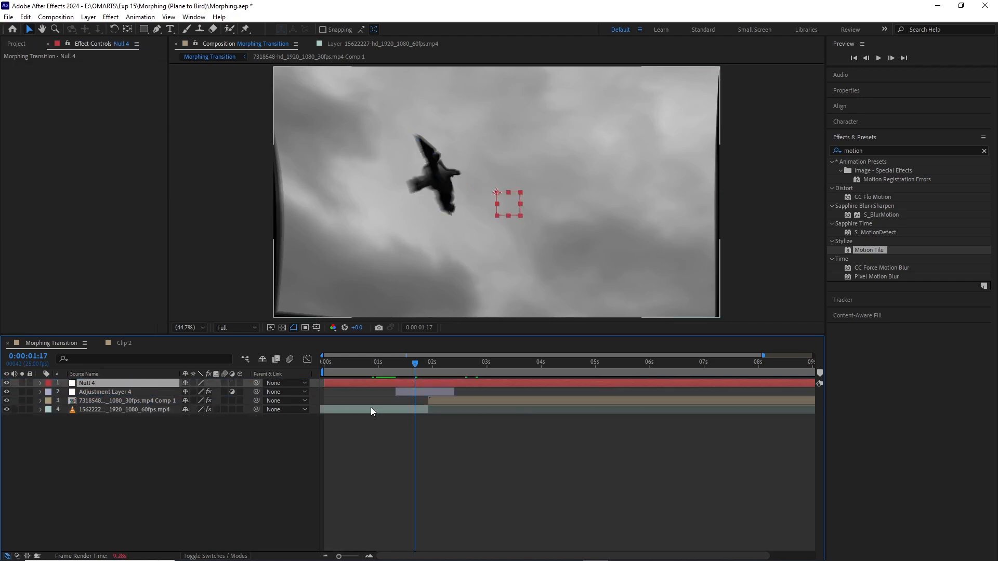
- Parent the plane clip and the bird comp layer to the null object
{"action": "left_click", "coordinate": [411, 412]}
{"action": "left_click", "coordinate": [335, 400], "text": "shift"}
{"action": "left_click_drag", "start_coordinate": [260, 400], "coordinate": [134, 386]}
- Keyframe the null's Scale from 100% at 0:00:01:08 to 119% at 0:00:01:23
{"action": "left_click", "coordinate": [134, 385]}
{"action": "left_click", "coordinate": [396, 367]}
{"action": "key", "text": "s"}
{"action": "left_click", "coordinate": [67, 391]}
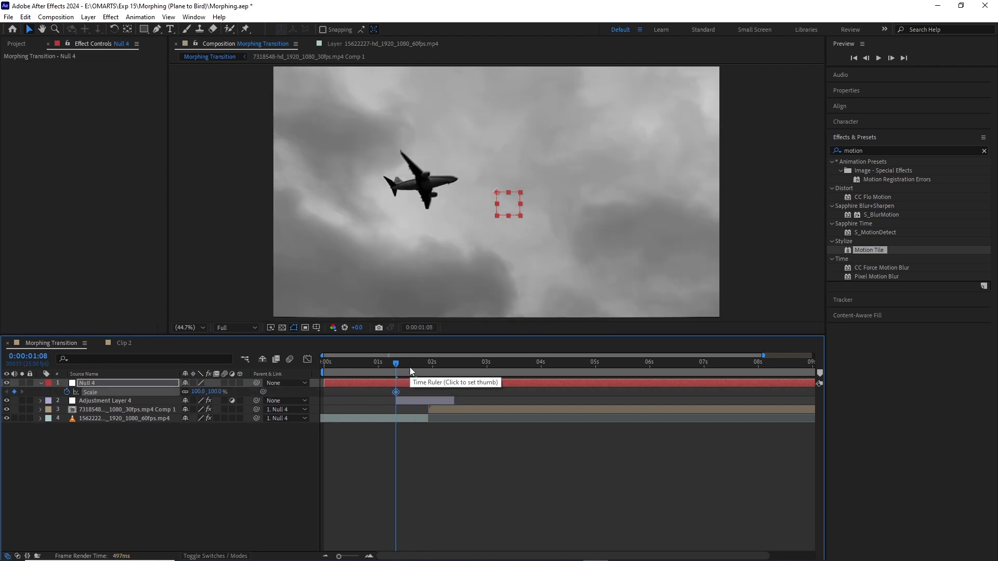
{"action": "left_click_drag", "start_coordinate": [409, 367], "coordinate": [430, 367]}
{"action": "left_click_drag", "start_coordinate": [198, 392], "coordinate": [207, 394]}
- Add Position keyframes of 960, 540 to the null at 0:00:01:23 and 0:00:01:08, showing all its keyframed properties
{"action": "key", "text": "p"}
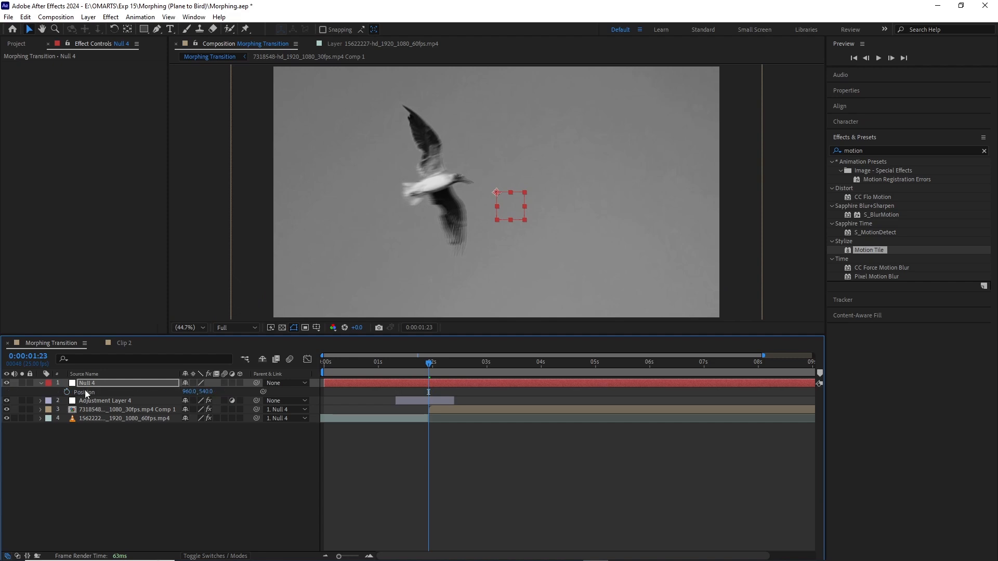
{"action": "left_click", "coordinate": [71, 394]}
{"action": "left_click", "coordinate": [65, 393]}
{"action": "key", "text": "u"}
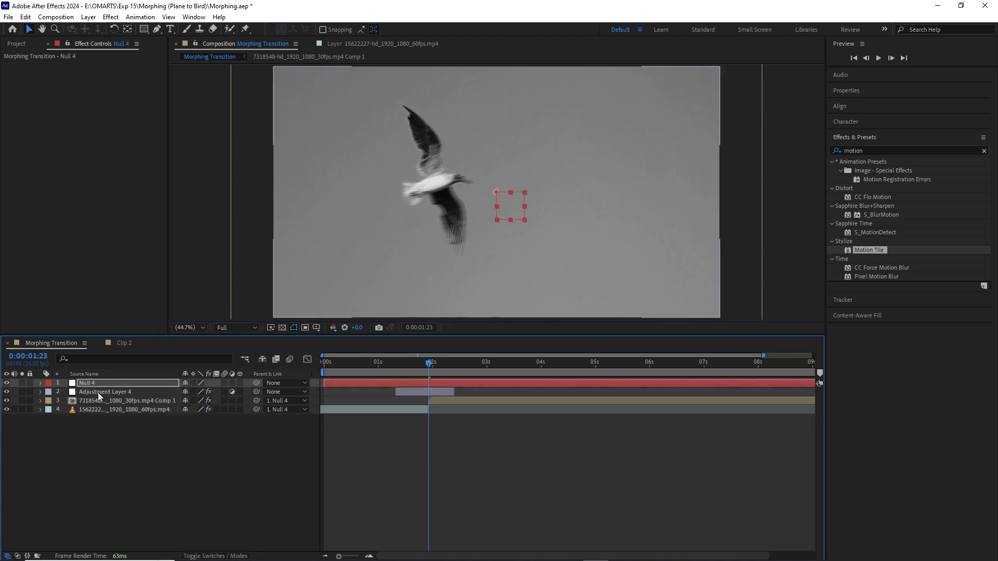
{"action": "key", "text": "u"}
{"action": "left_click", "coordinate": [396, 368]}
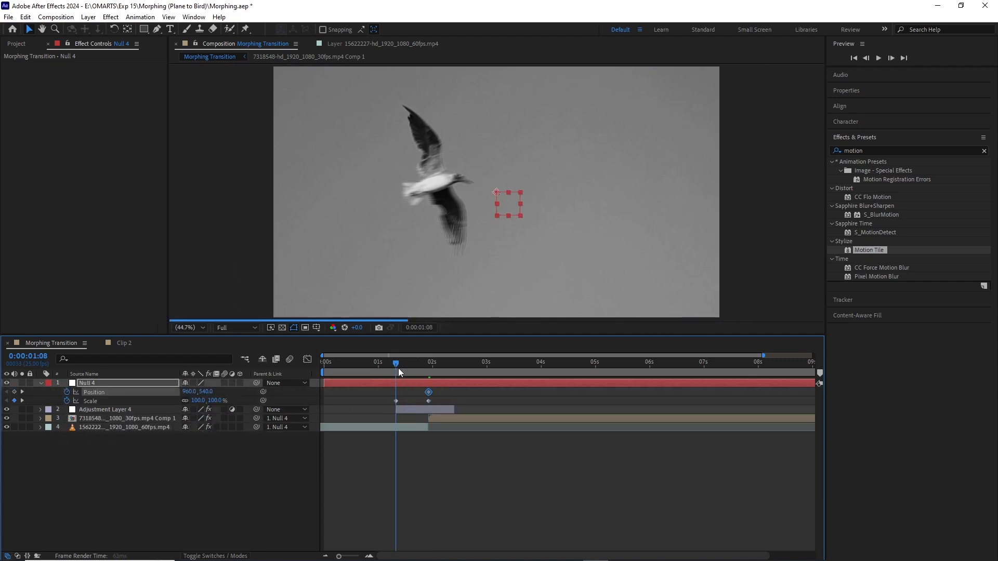
{"action": "left_click", "coordinate": [14, 392]}
- Shift the null's Position at 0:00:01:23 horizontally to 1033, 540
{"action": "left_click_drag", "start_coordinate": [396, 364], "coordinate": [426, 364]}
{"action": "left_click", "coordinate": [428, 363]}
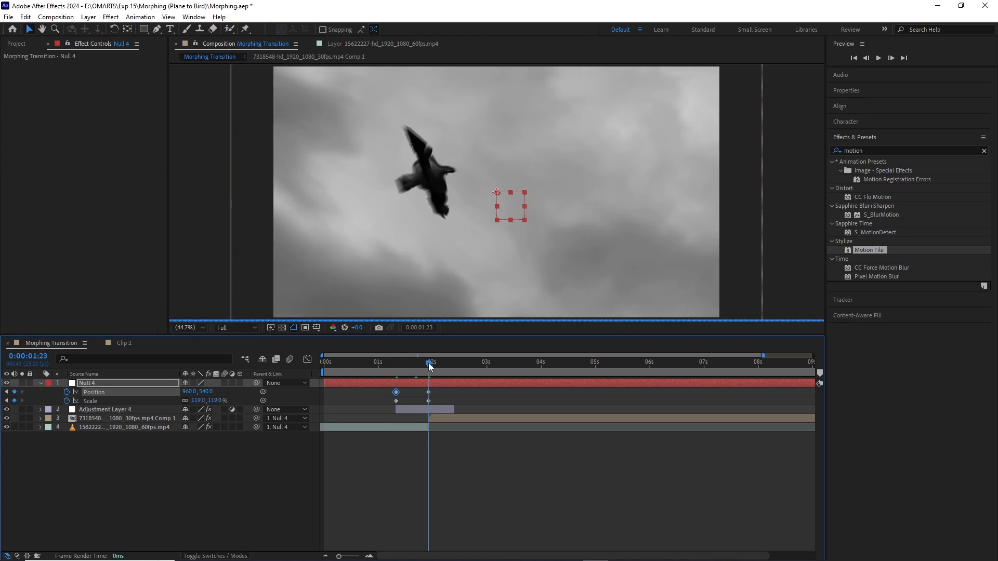
{"action": "left_click", "coordinate": [439, 246]}
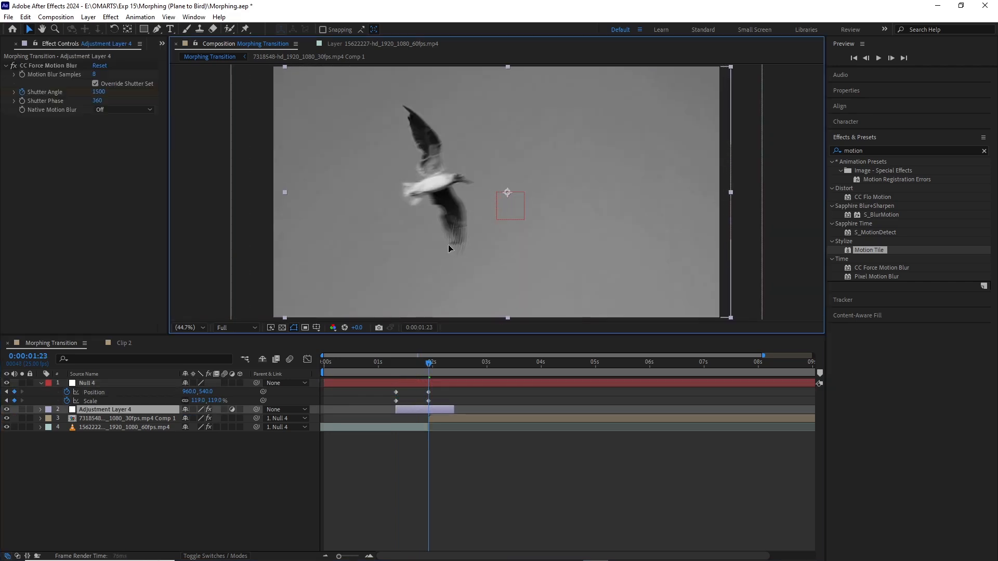
{"action": "left_click", "coordinate": [440, 386]}
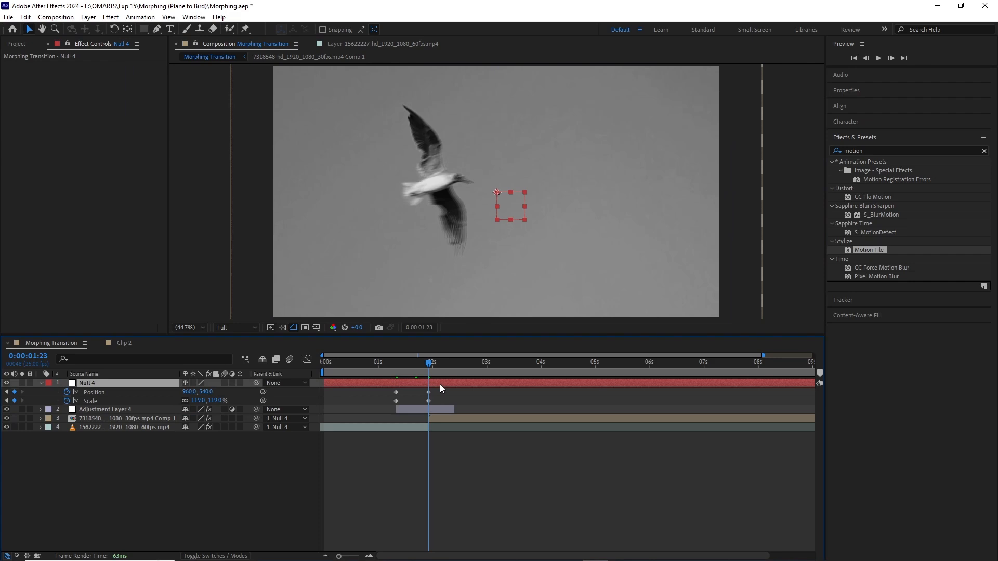
{"action": "left_click_drag", "start_coordinate": [189, 395], "coordinate": [226, 392]}
- Reset the null's Position and Scale together at 0:00:02:10, where the adjustment layer ends
{"action": "left_click_drag", "start_coordinate": [429, 366], "coordinate": [454, 362]}
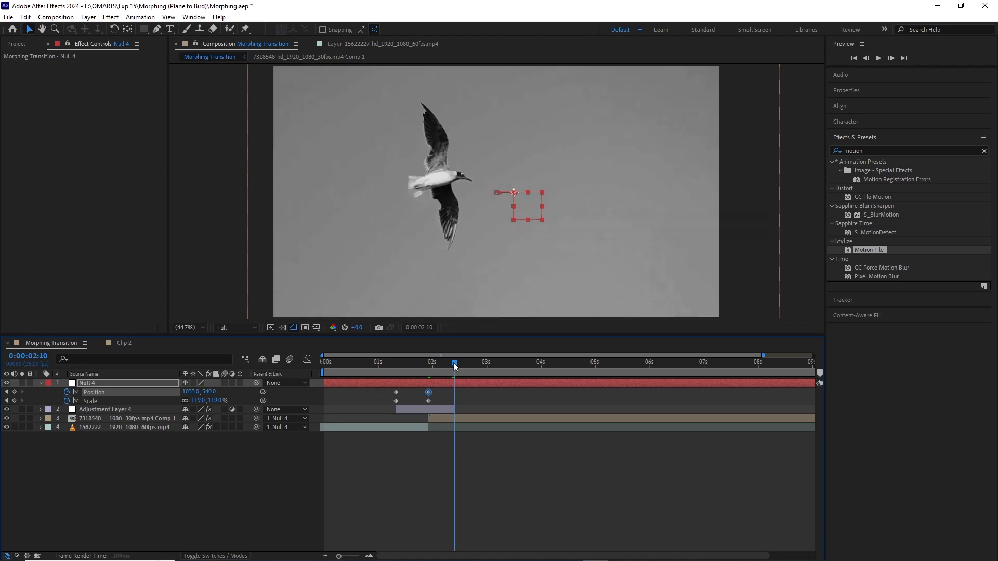
{"action": "left_click", "coordinate": [123, 400], "text": "shift"}
{"action": "right_click", "coordinate": [122, 401]}
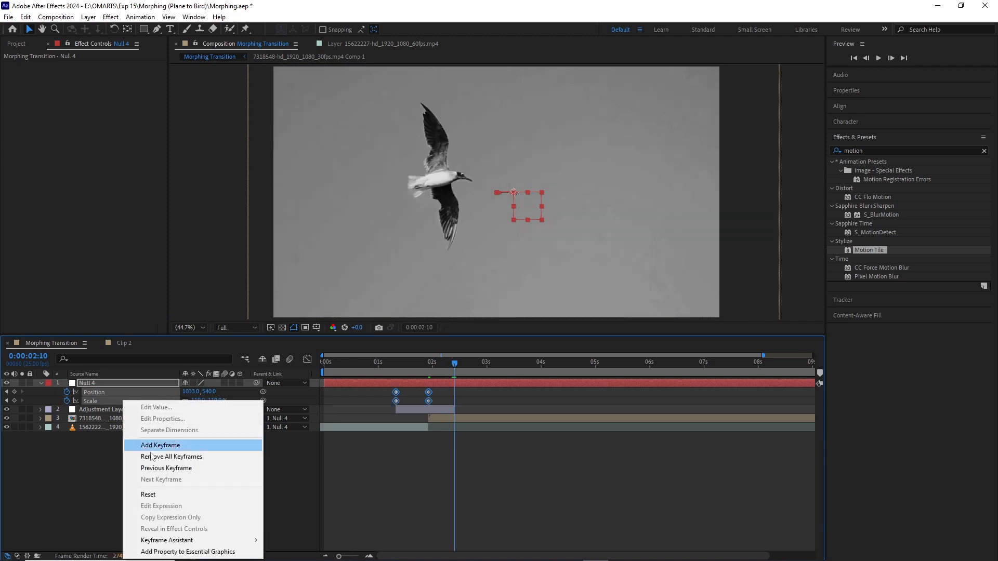
{"action": "left_click", "coordinate": [149, 495]}
- Preview the finished morph transition from near the start of the composition to just past the adjustment layer
{"action": "left_click_drag", "start_coordinate": [419, 367], "coordinate": [321, 367]}
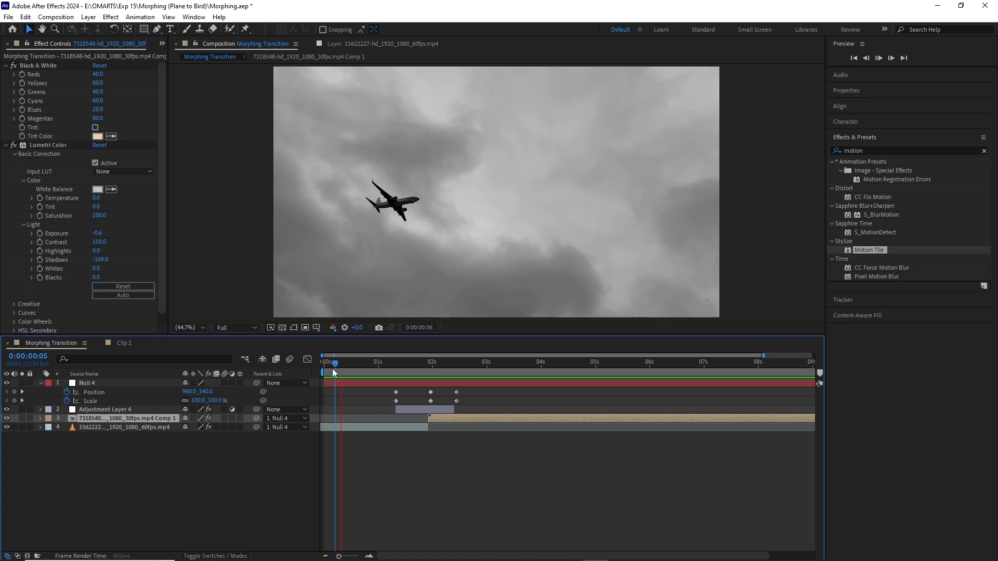
{"action": "key", "text": "space"}
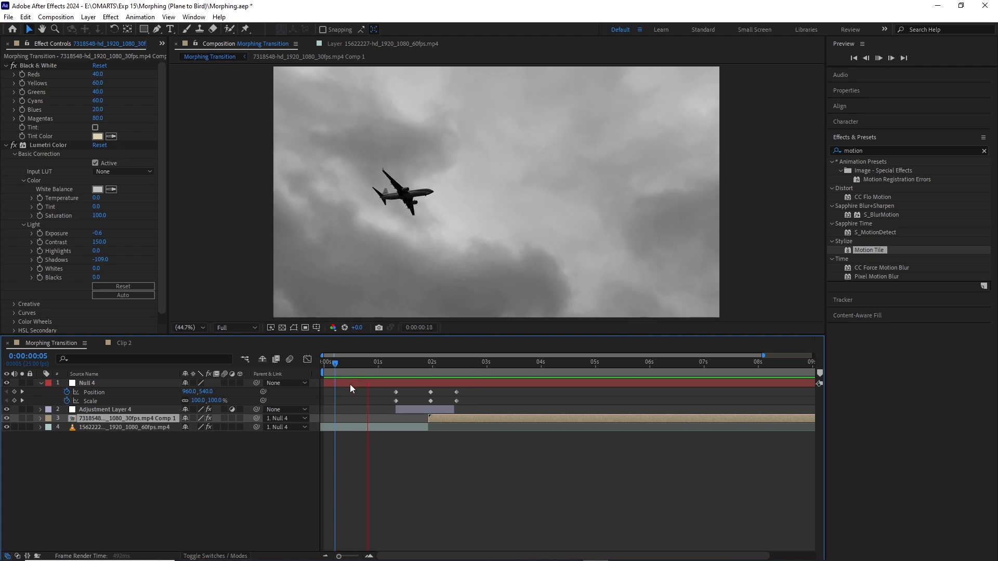
{"action": "key", "text": "space"}
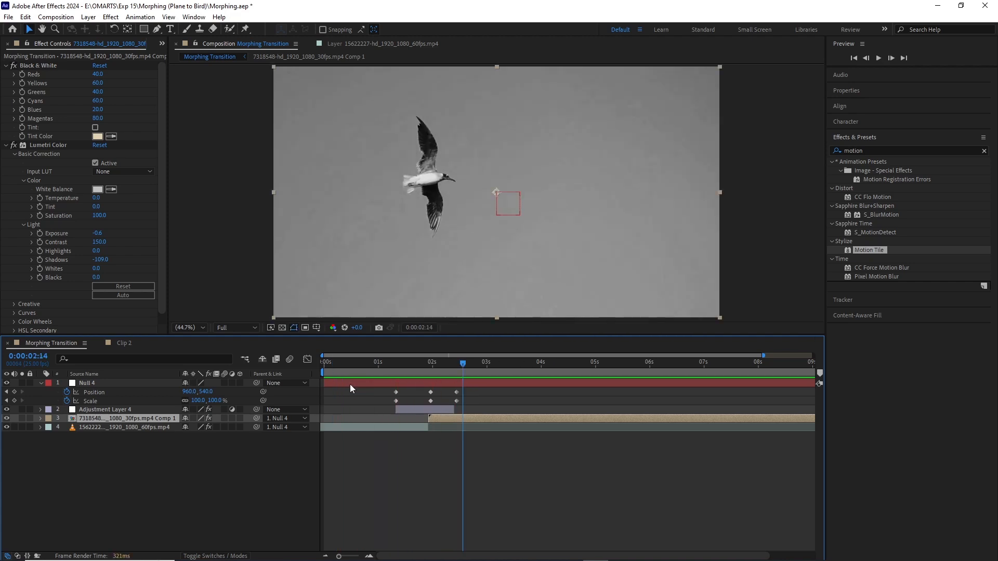